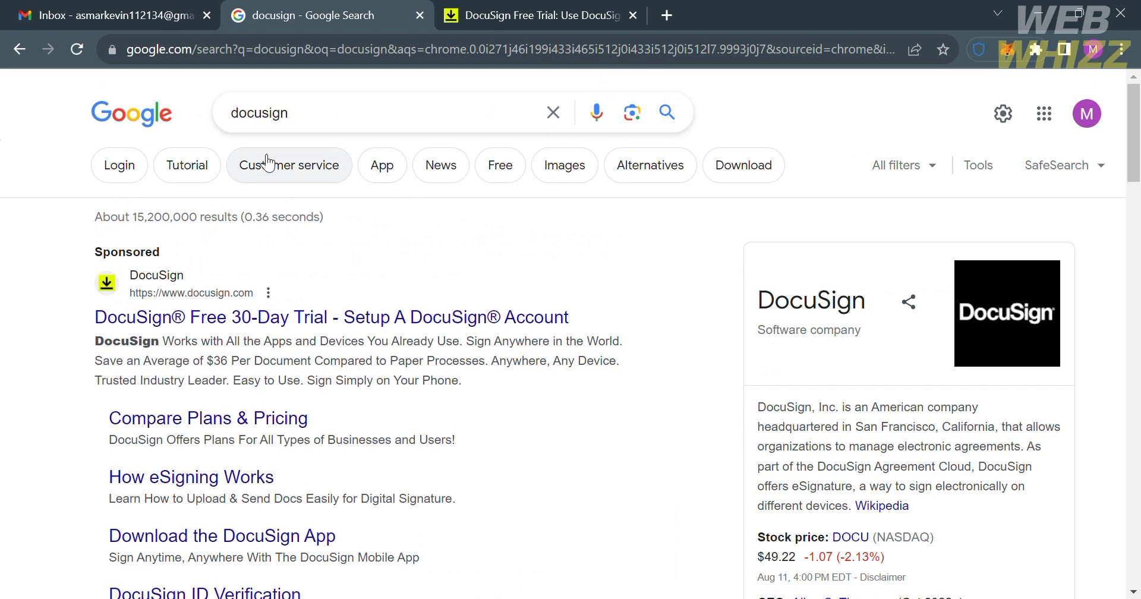
Step: Scroll through the sponsored DocuSign free 30-day trial result and its sitelinks on Google
scroll(245, 321, down, 1)
scroll(245, 326, down, 2)
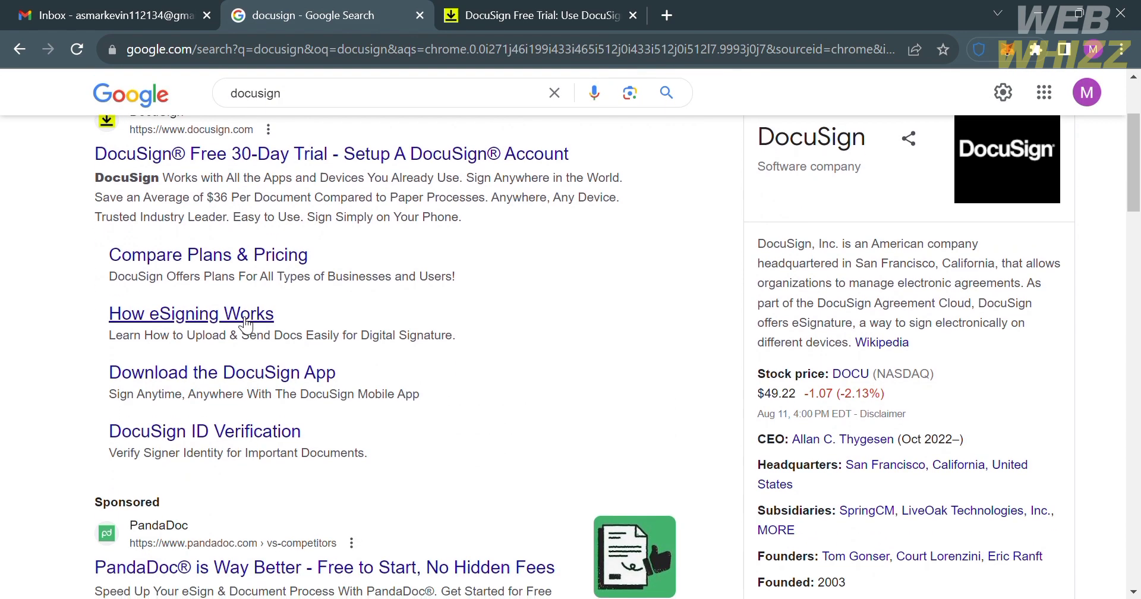
Step: Switch to the DocuSign Free Trial tab and highlight the 'Try eSignature free for 30 days' line
click(518, 9)
scroll(402, 505, up, 5)
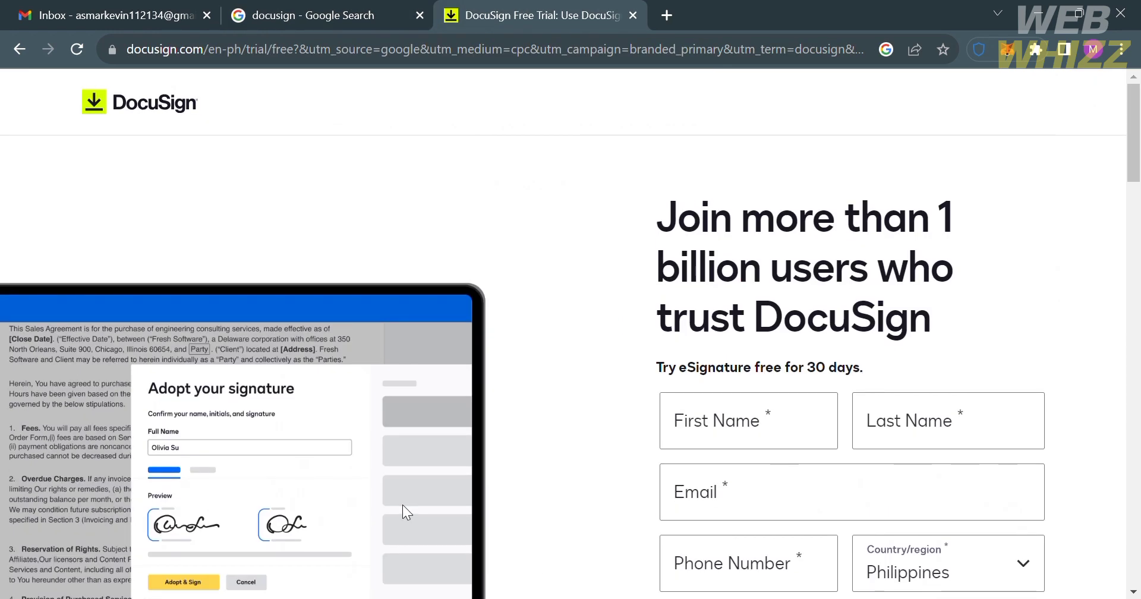
scroll(572, 433, down, 4)
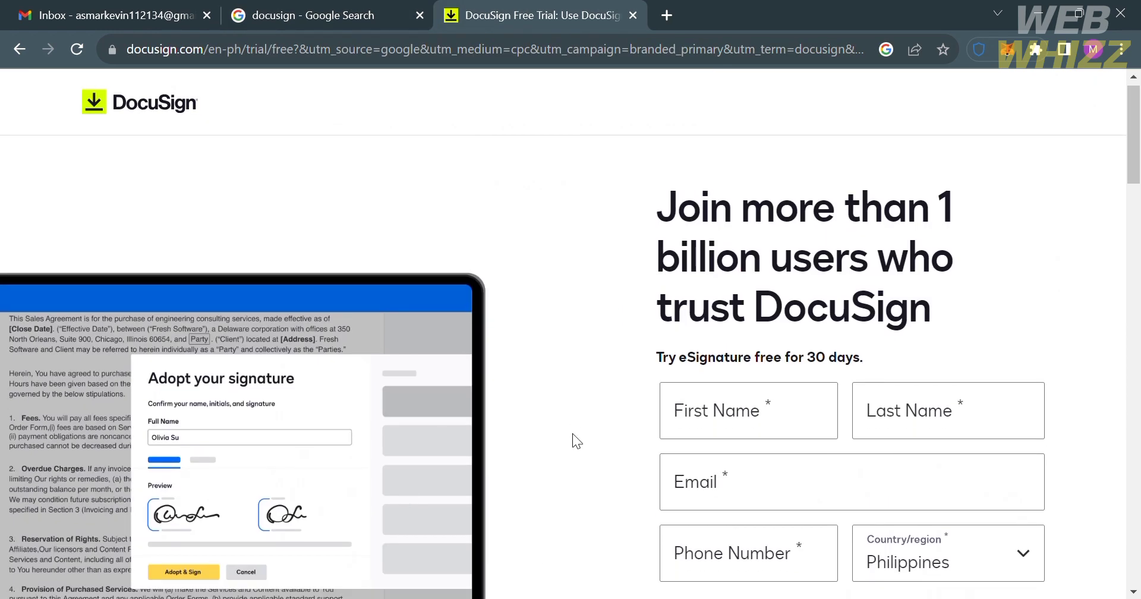
scroll(572, 433, up, 4)
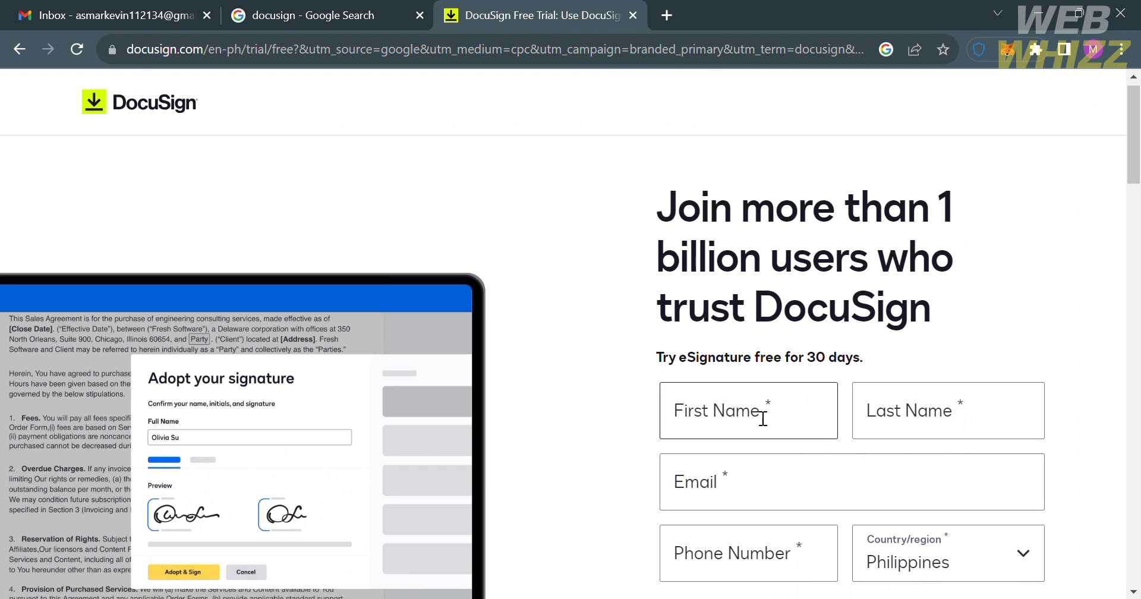
scroll(760, 415, down, 2)
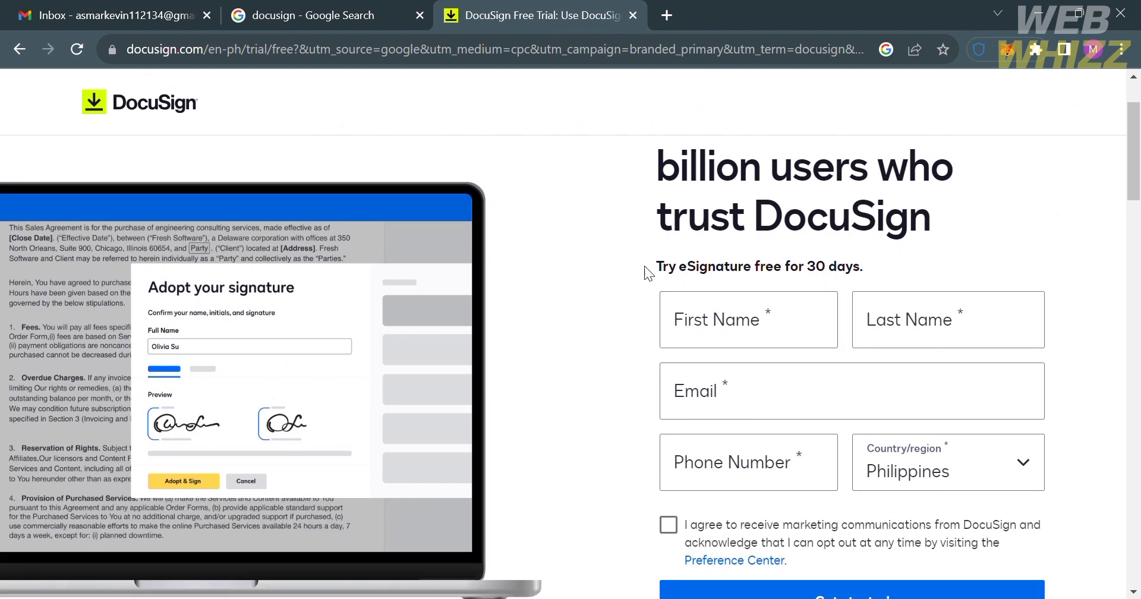
drag(645, 267, 869, 269)
click(889, 259)
Step: Scroll through the rest of the free-trial page and back up to the sign-up form
scroll(597, 432, down, 10)
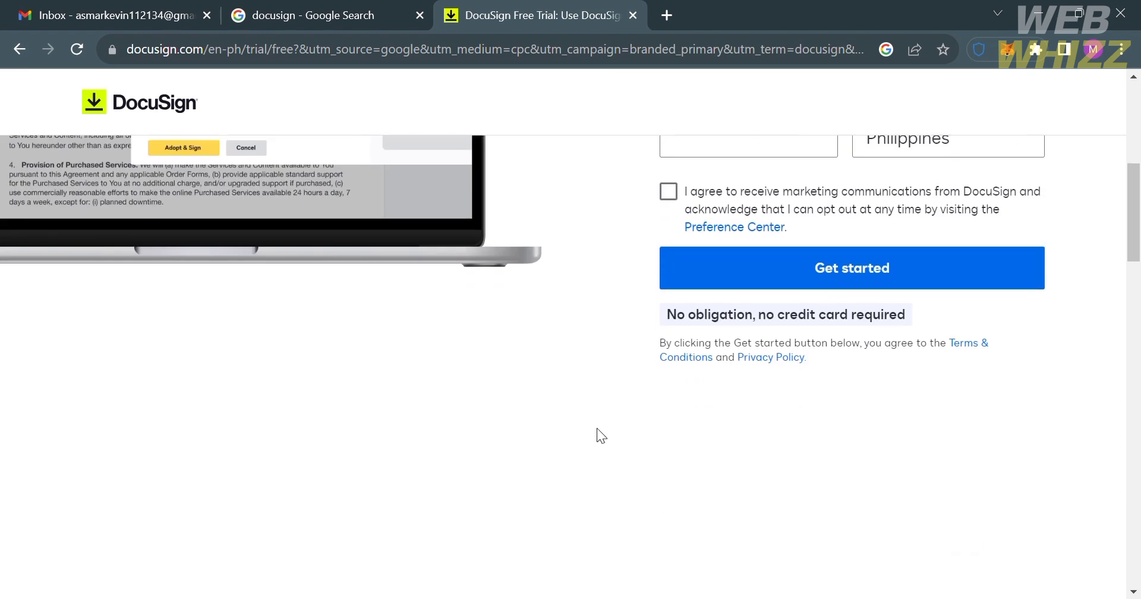
scroll(596, 428, down, 3)
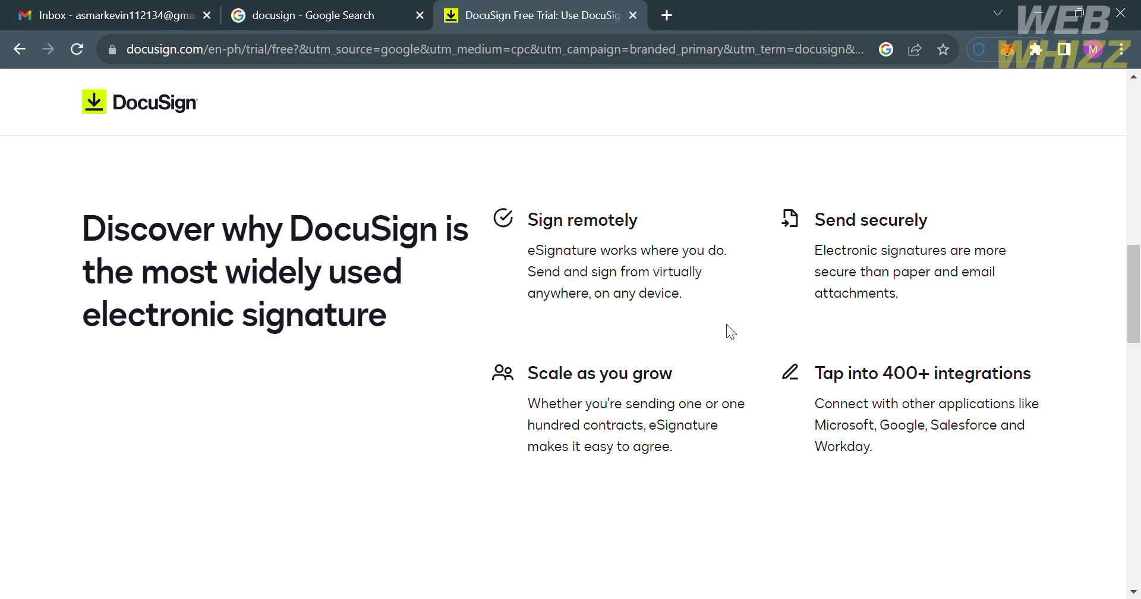
scroll(977, 447, down, 4)
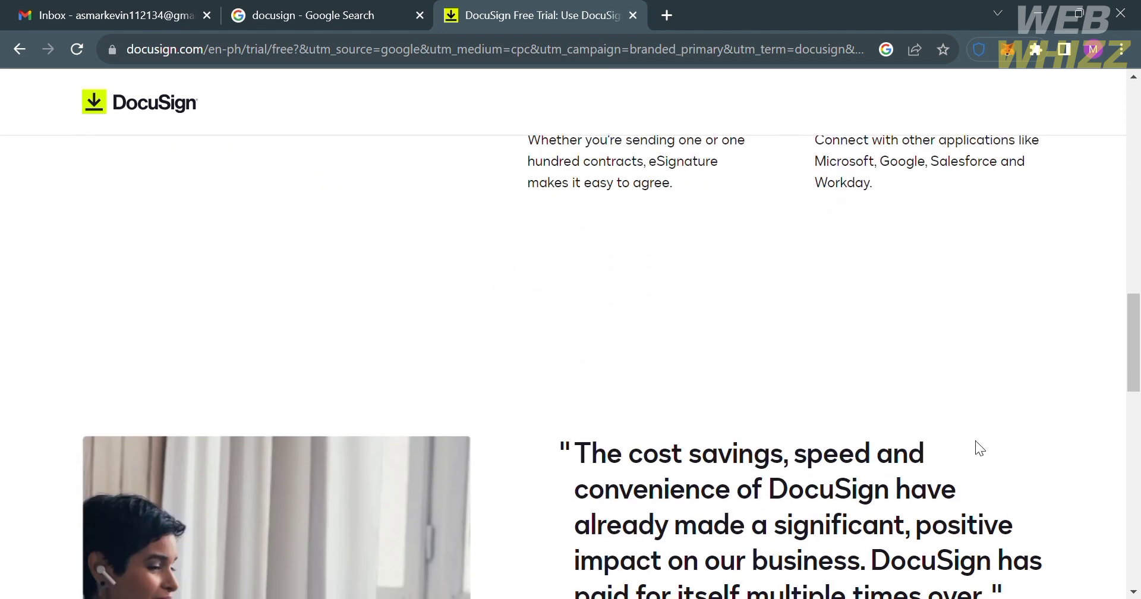
scroll(975, 440, up, 2)
scroll(976, 441, down, 7)
scroll(975, 440, down, 10)
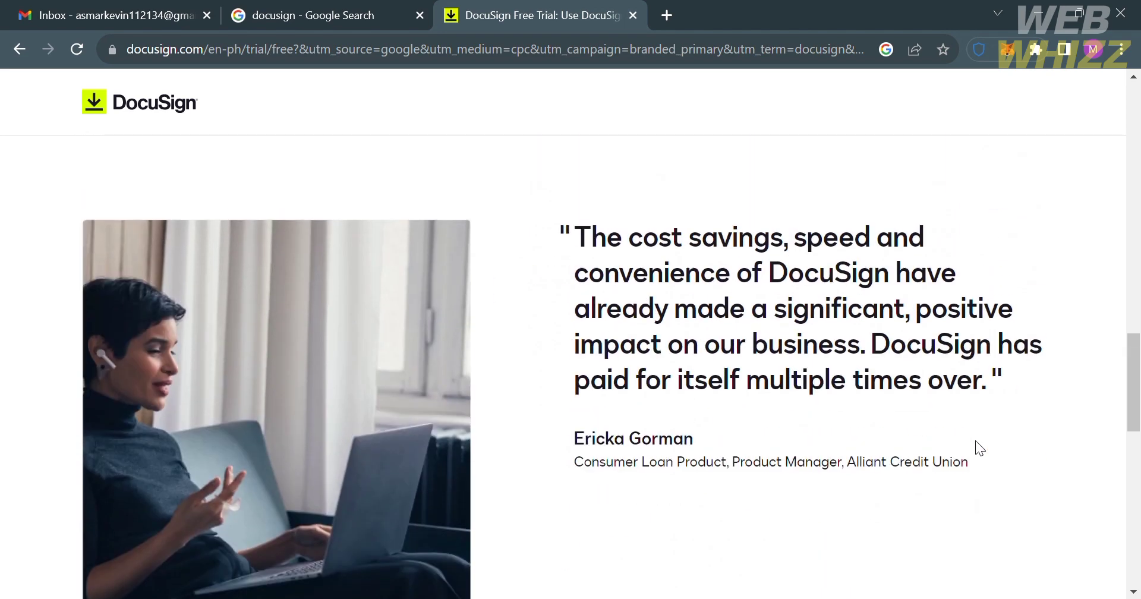
scroll(975, 440, down, 1)
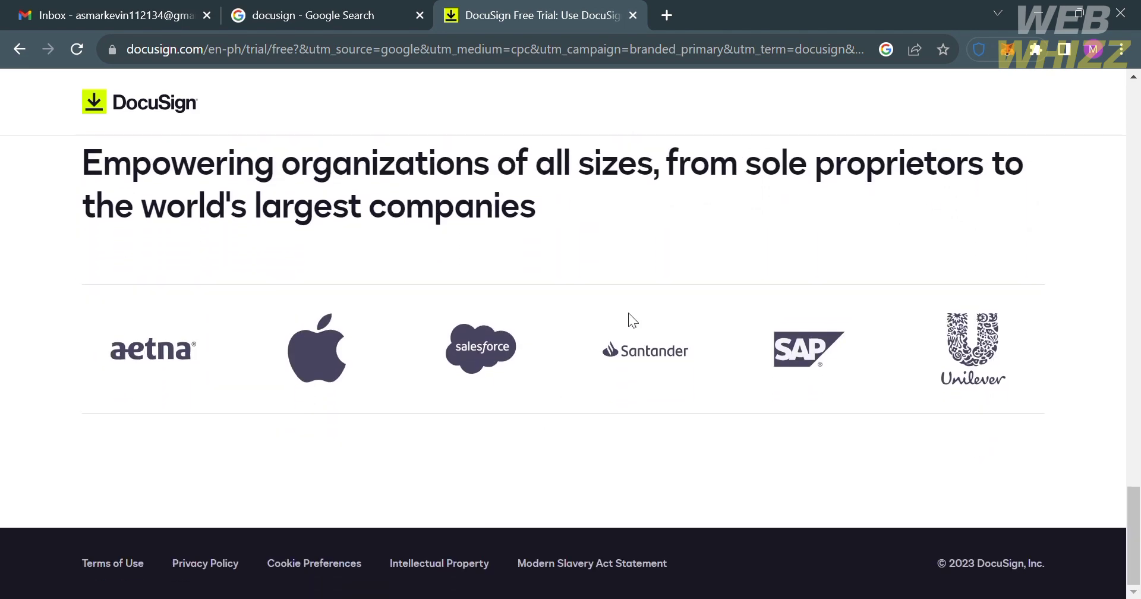
scroll(644, 305, up, 5)
scroll(643, 300, up, 20)
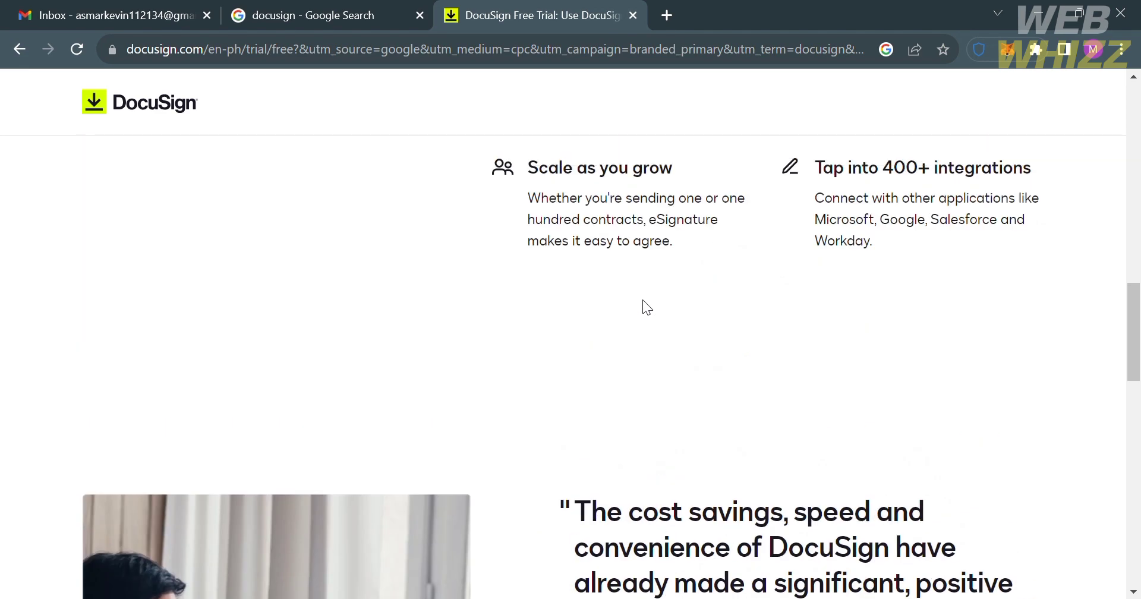
scroll(644, 300, up, 10)
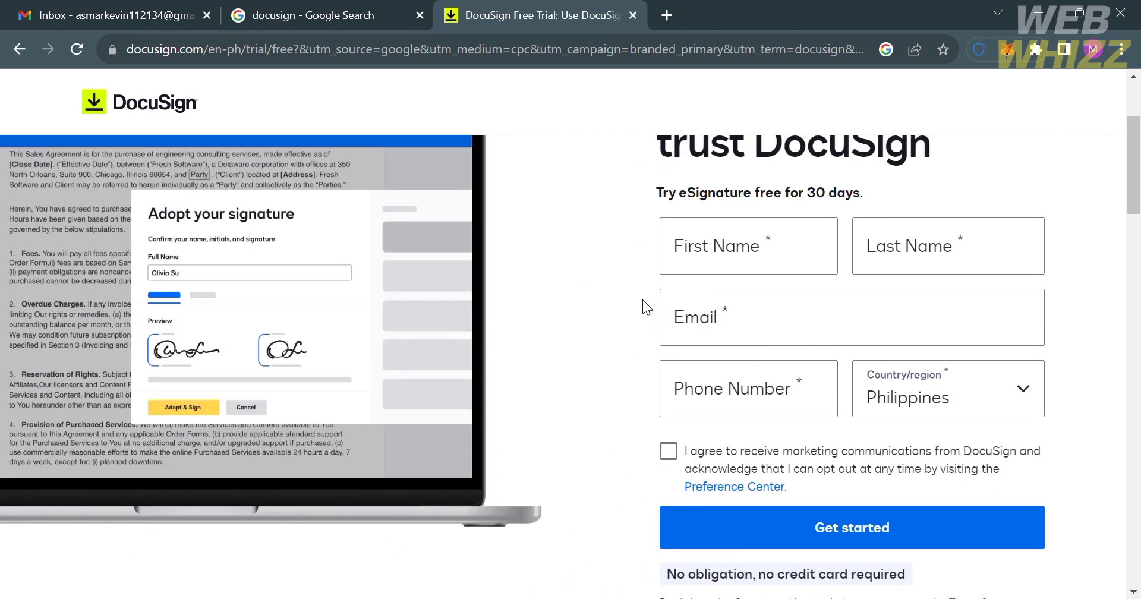
scroll(643, 300, down, 3)
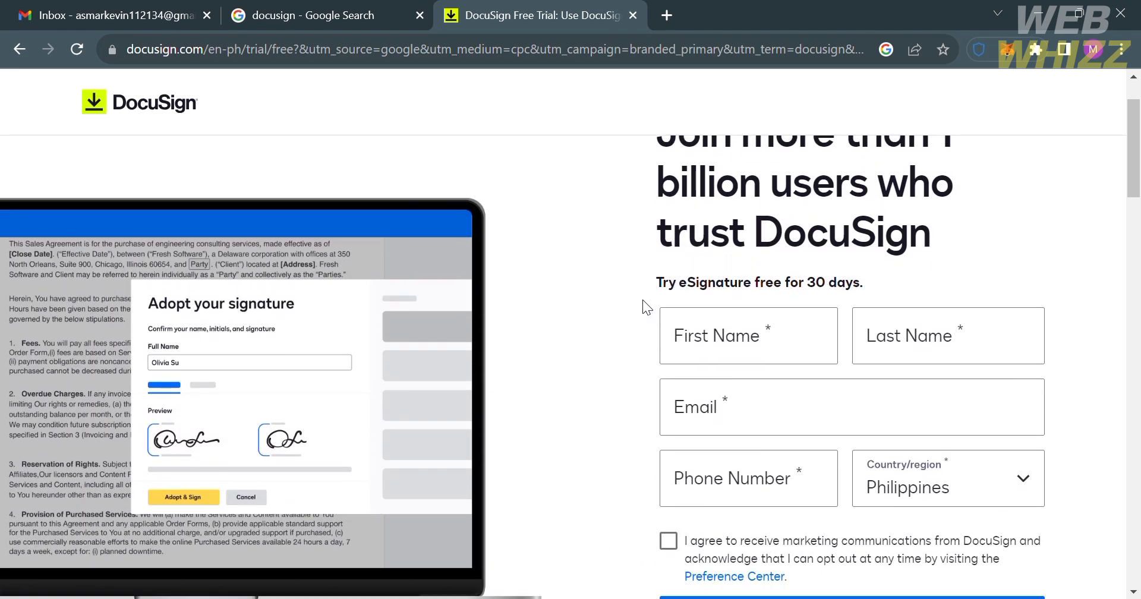
scroll(643, 300, up, 1)
scroll(643, 299, up, 2)
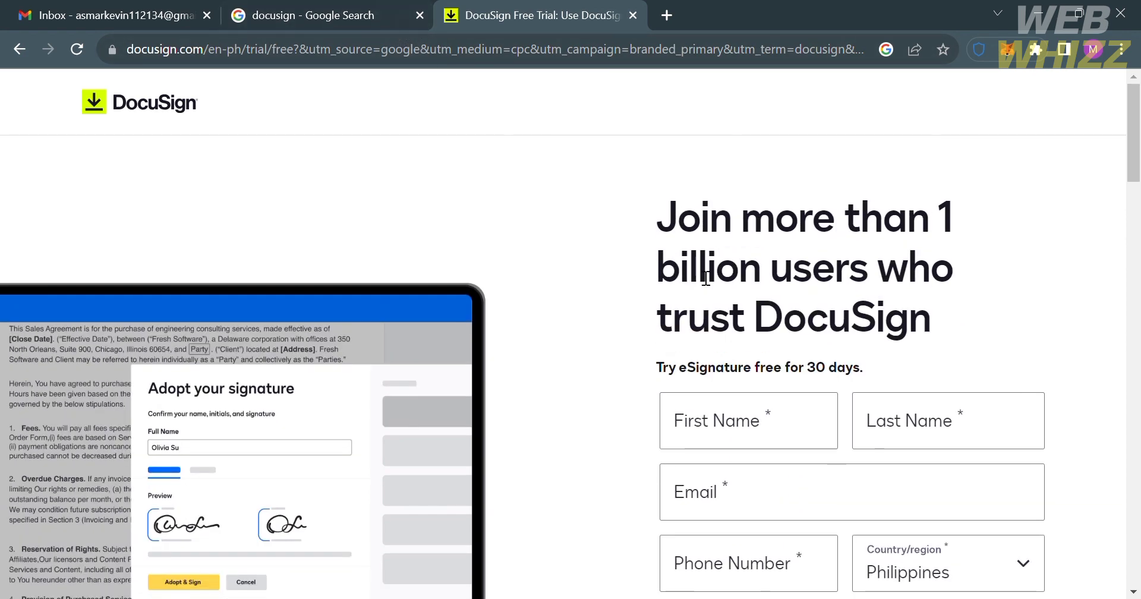
scroll(707, 279, down, 2)
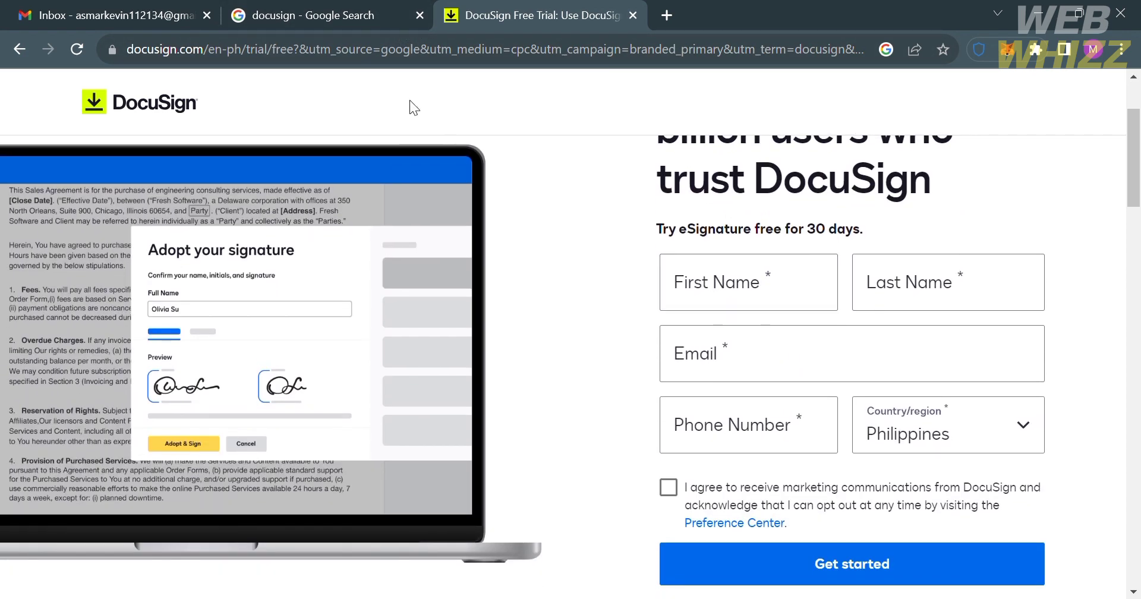
Step: Fill in the user's first name and begin entering their email address on the trial form
click(359, 5)
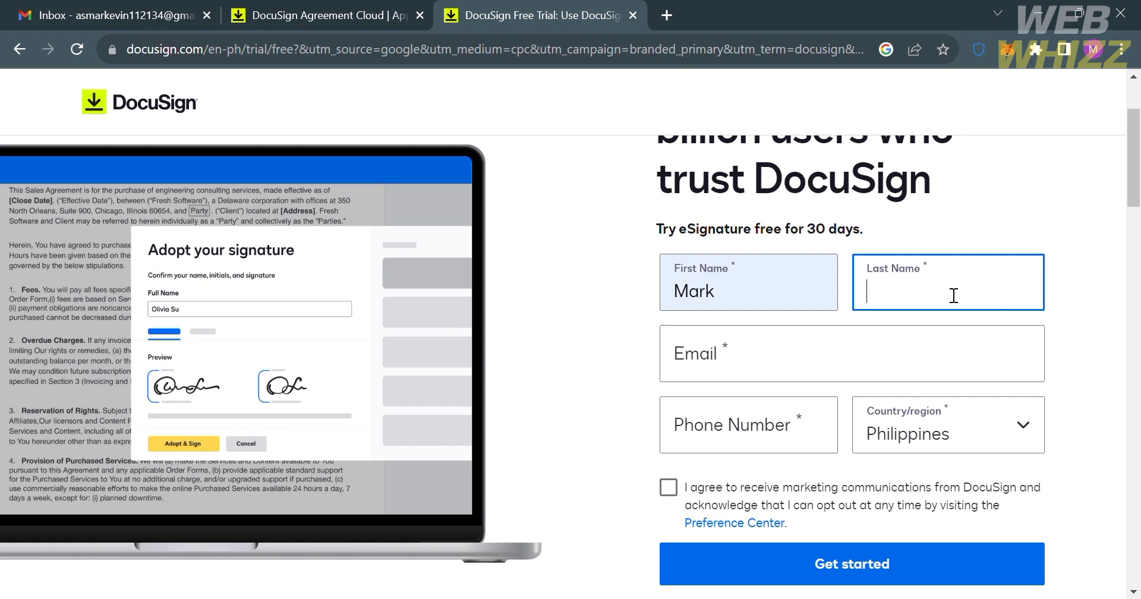
text(Asma)
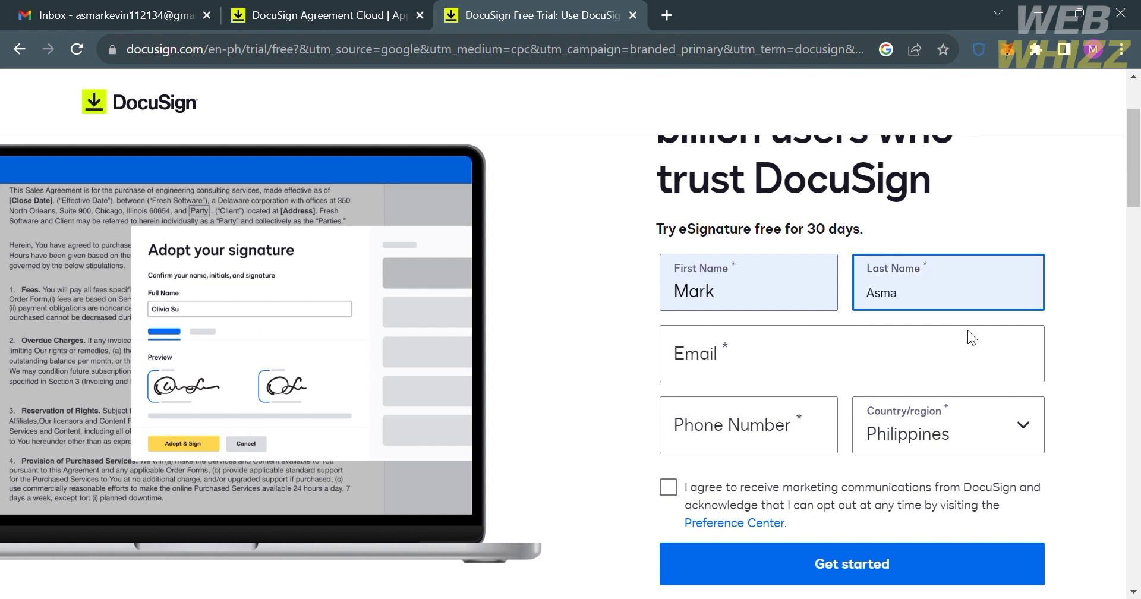
click(975, 355)
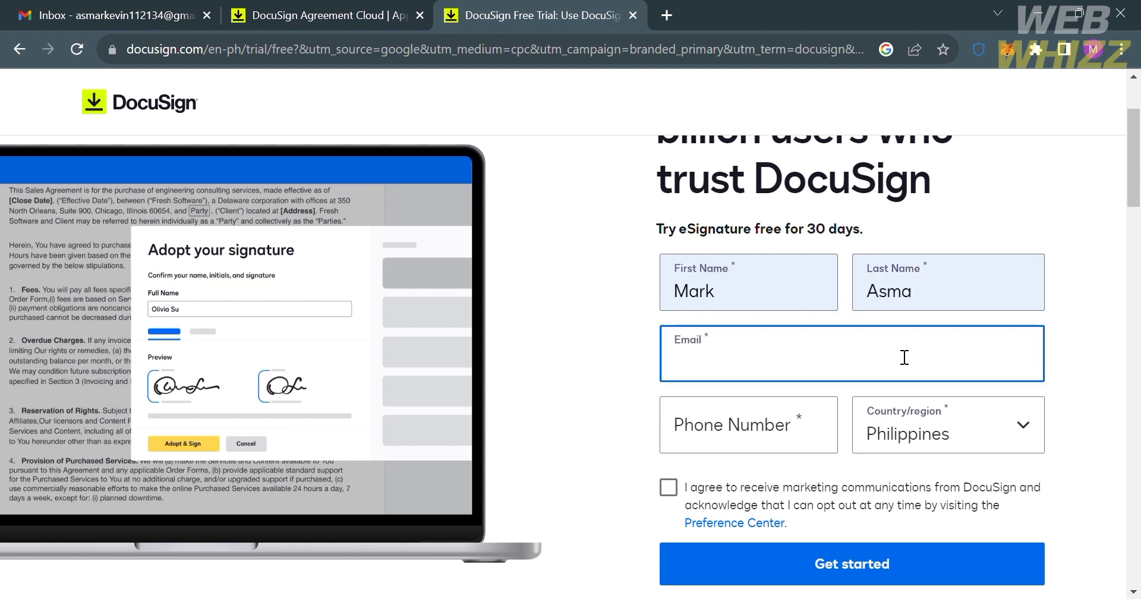
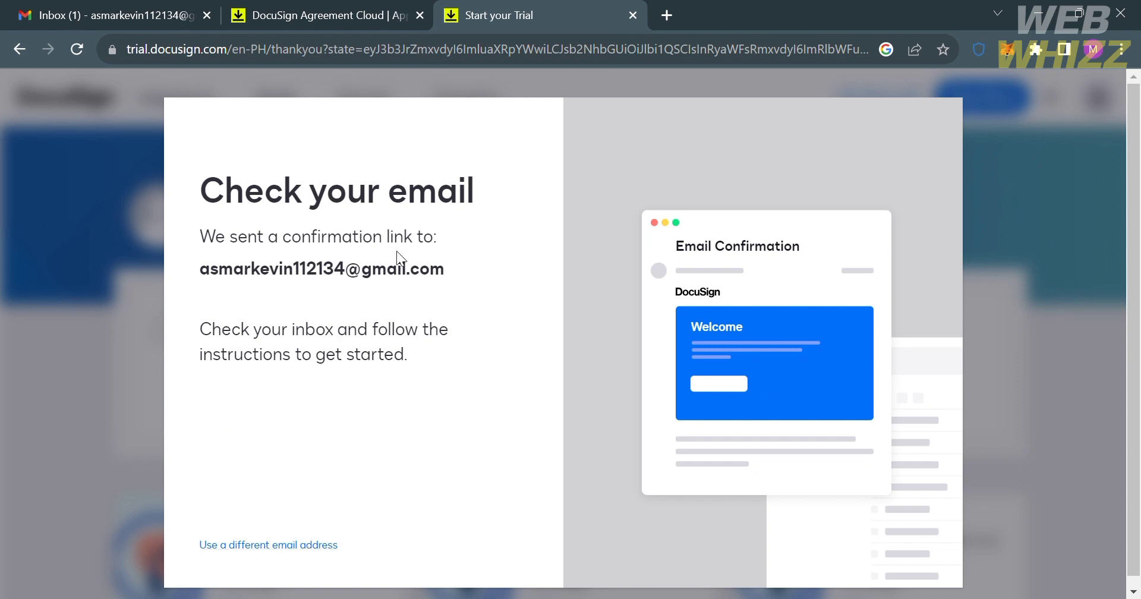
Step: Open the 'Welcome to your DocuSign eSignature trial' email in Gmail and confirm the email address
click(36, 15)
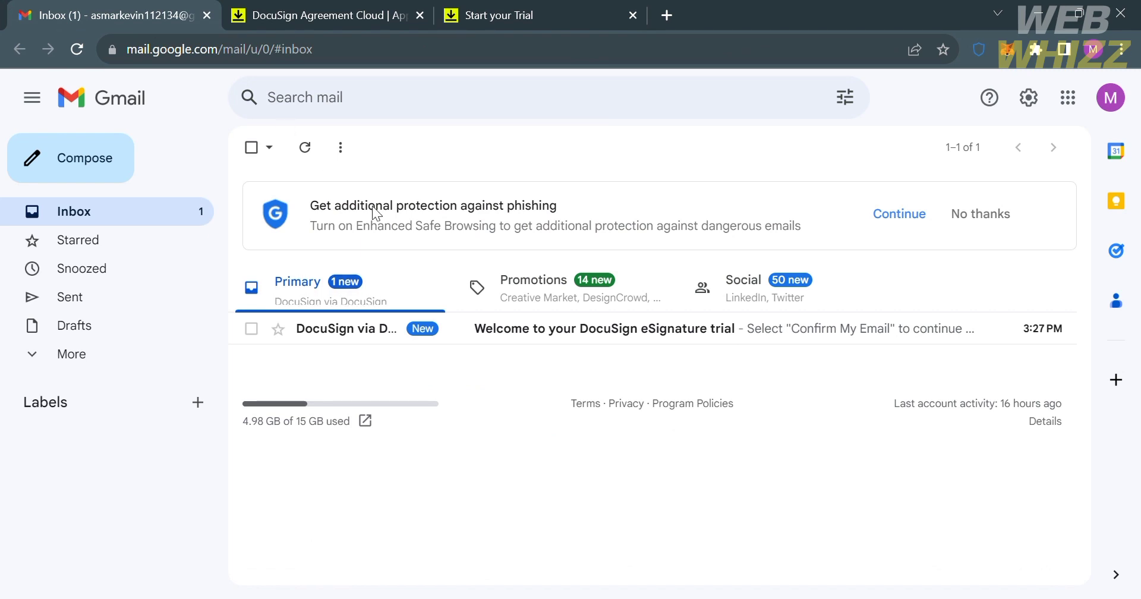
click(511, 343)
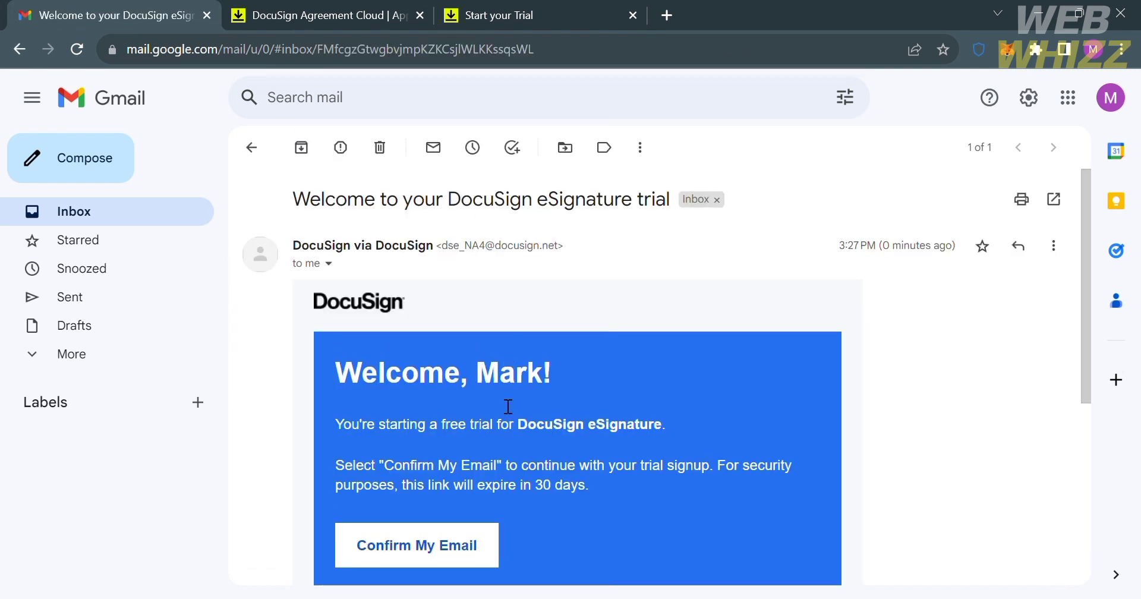
click(481, 546)
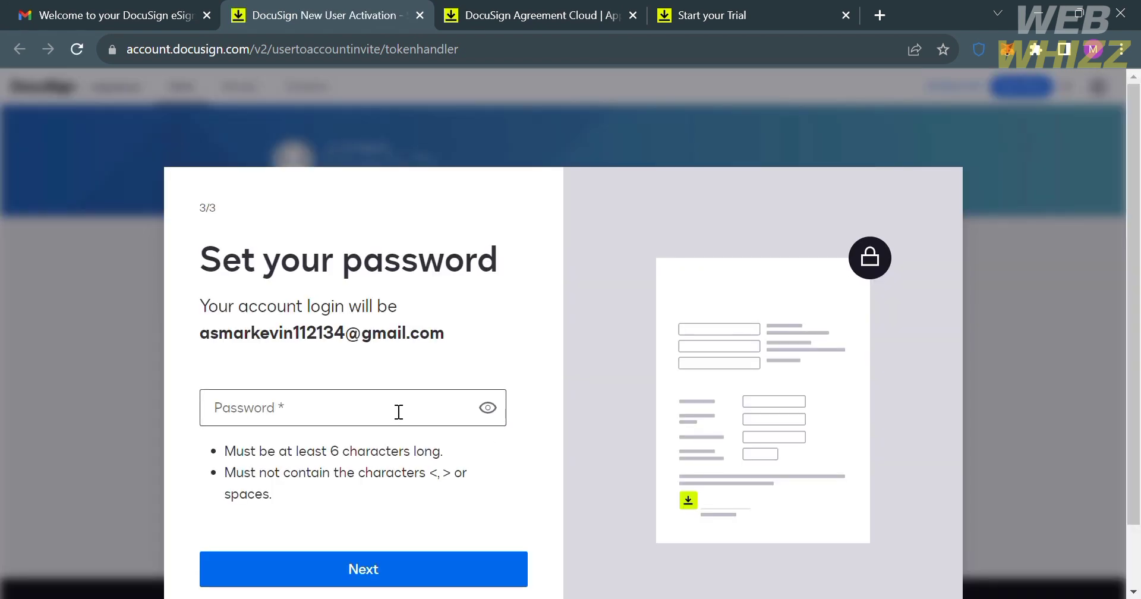
Step: Enter a new account password and submit it to activate the eSignature account
click(398, 412)
text(•••••••)
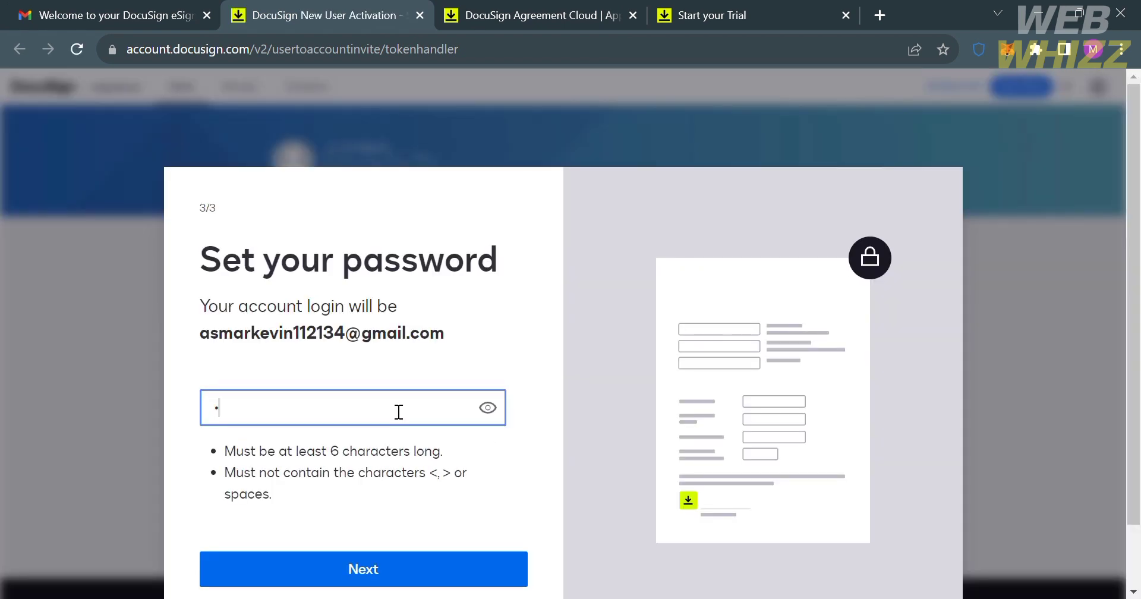
text(••••••)
click(425, 562)
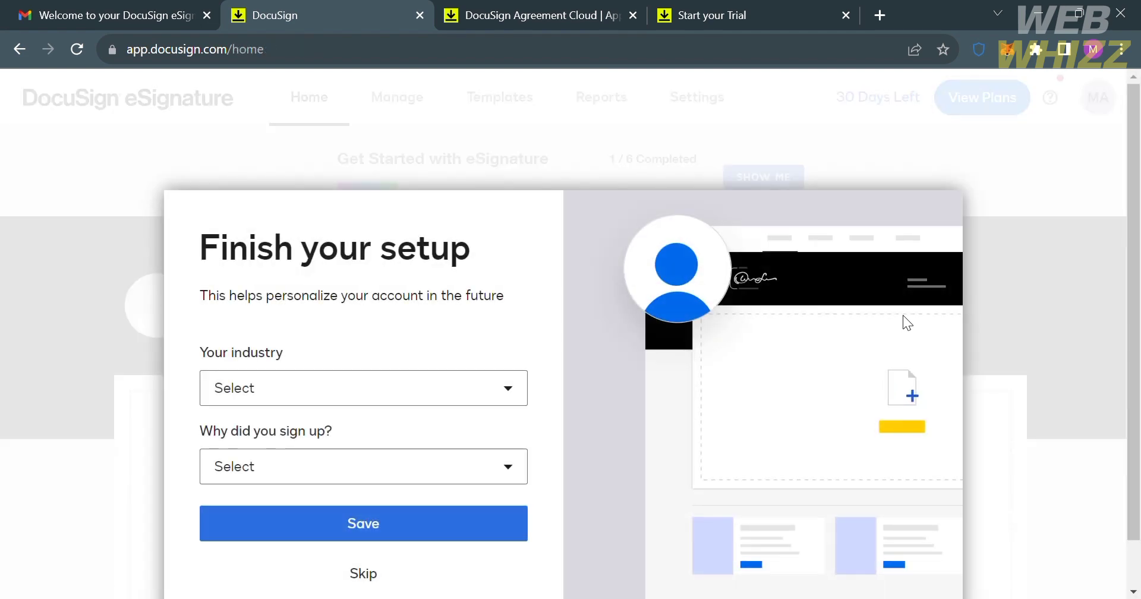
Step: Choose Business Services / Consulting and 'I just need to sign a document today.', then skip remaining prompts
click(390, 391)
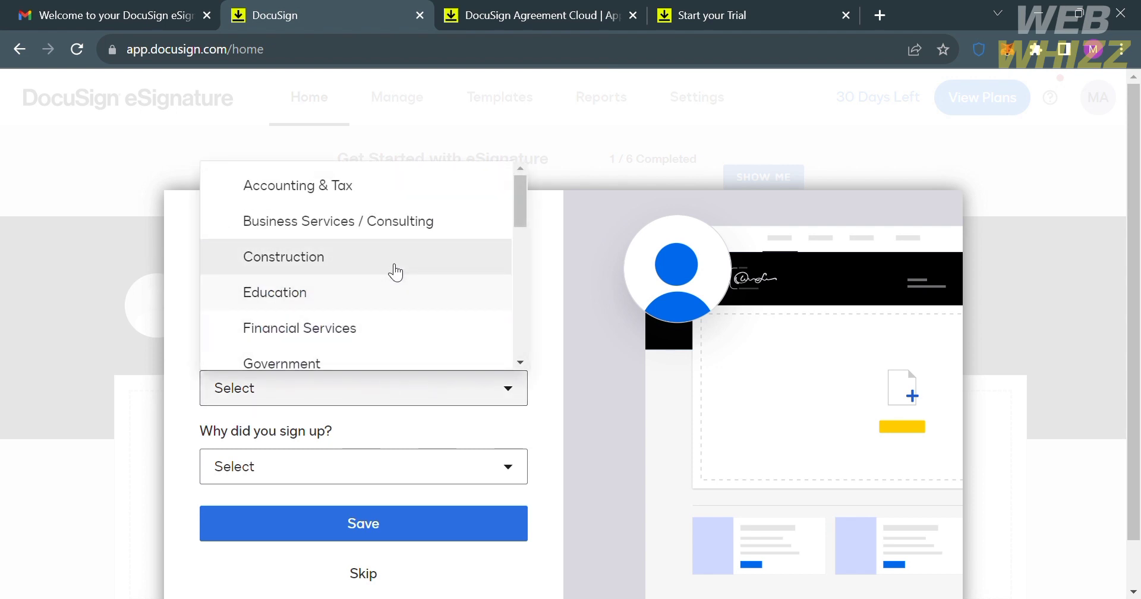
click(401, 221)
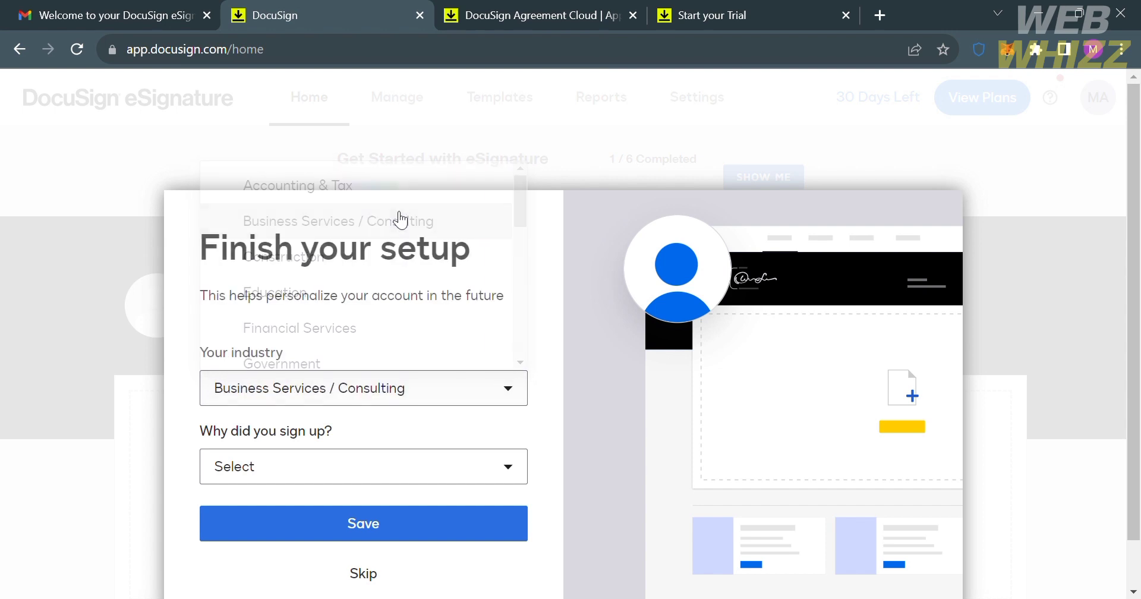
click(427, 475)
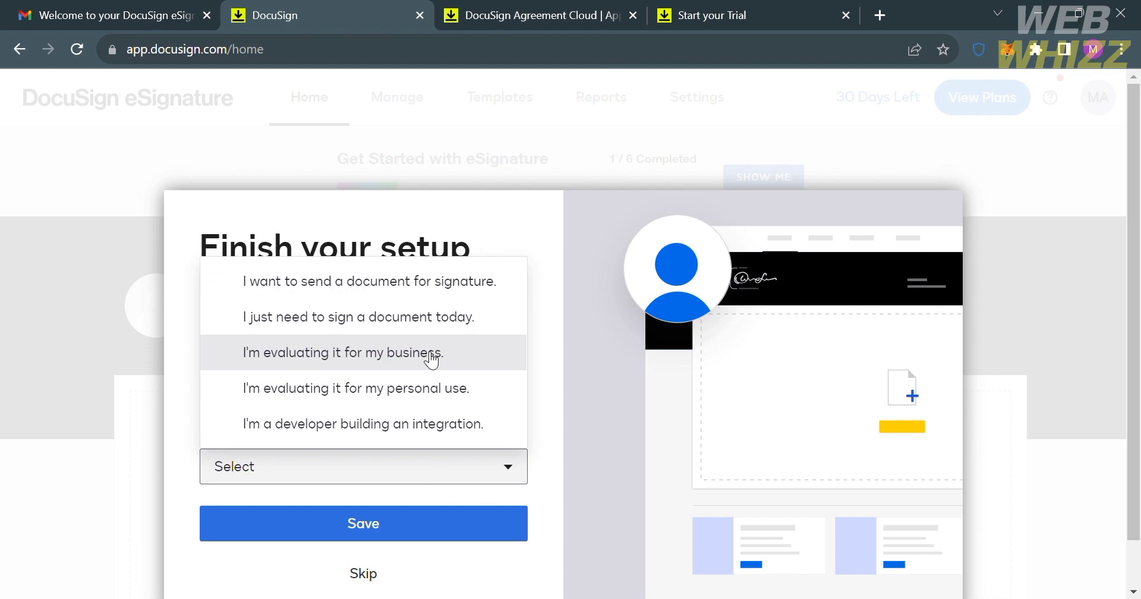
click(428, 333)
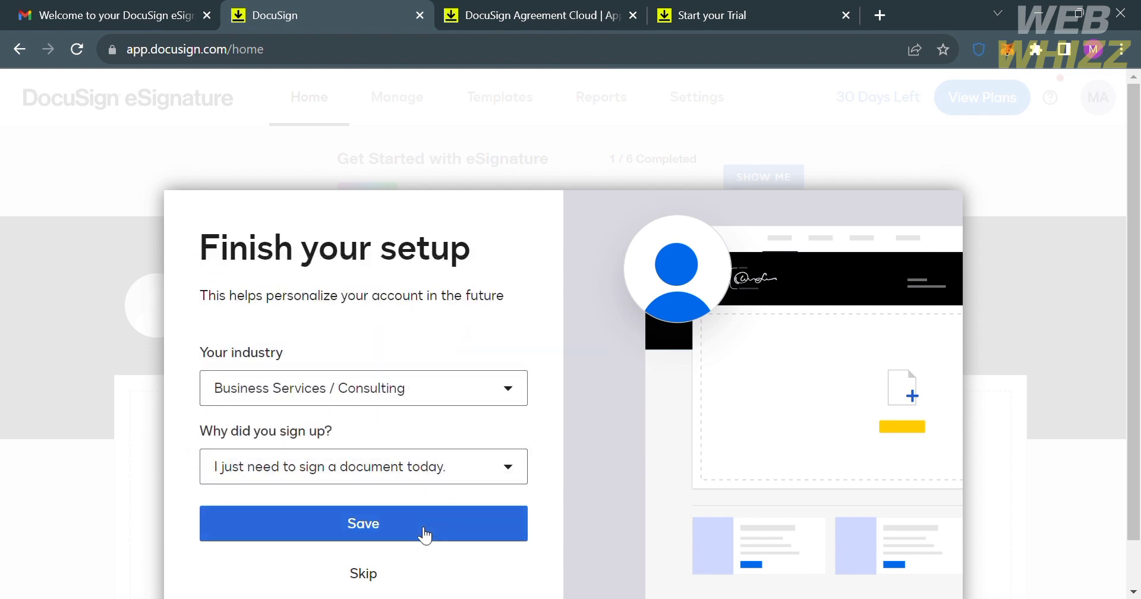
click(363, 574)
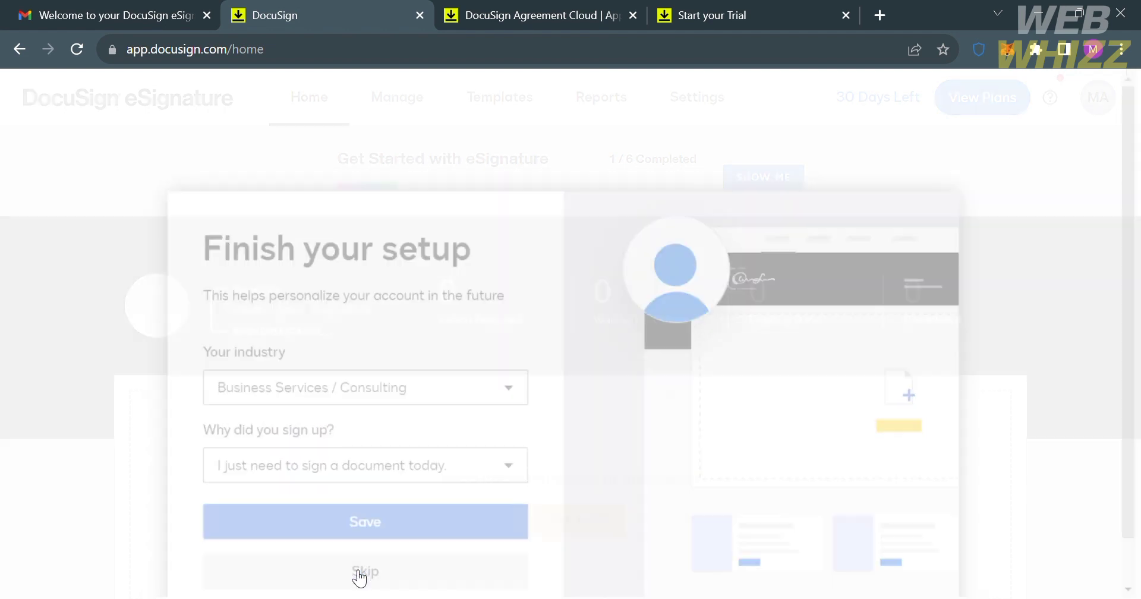
click(375, 575)
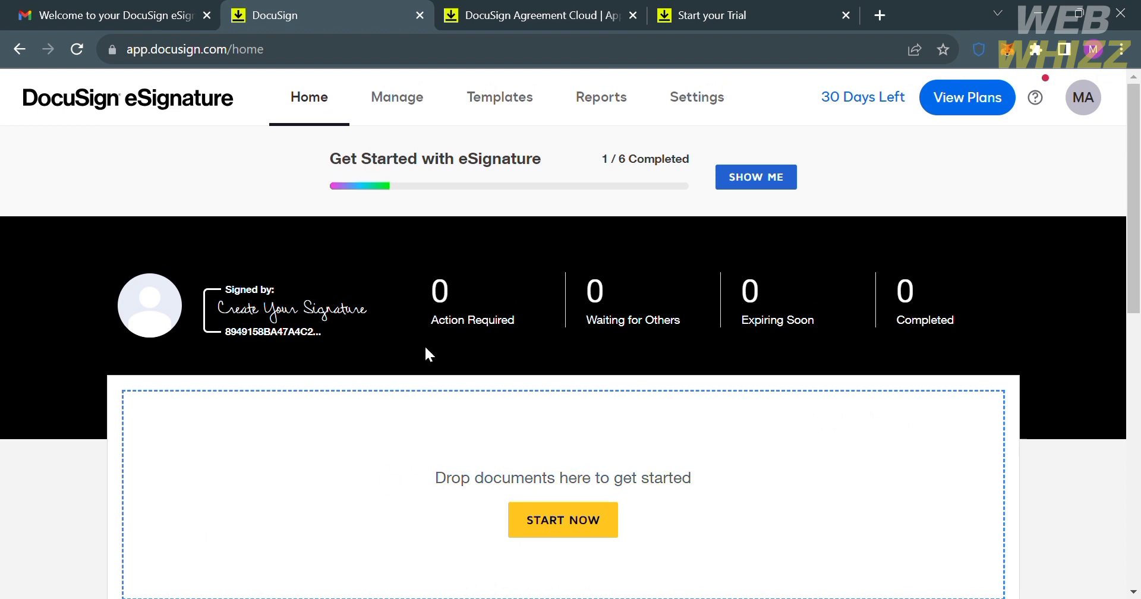
Step: Scroll the Home dashboard and choose START NOW in the 'Drop documents here' area
scroll(647, 429, down, 1)
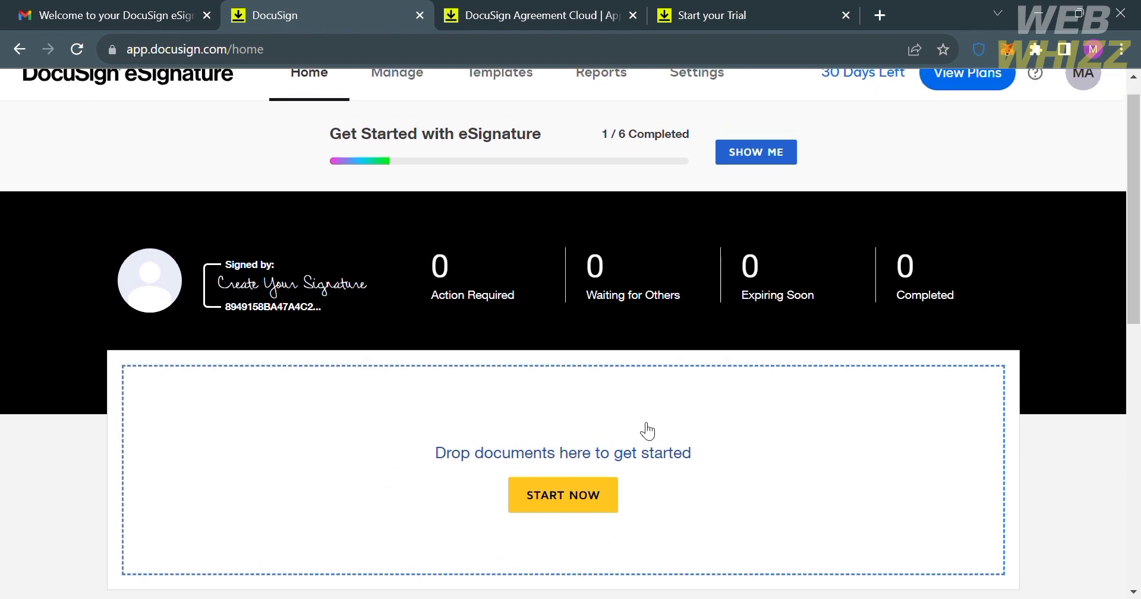
scroll(647, 429, up, 1)
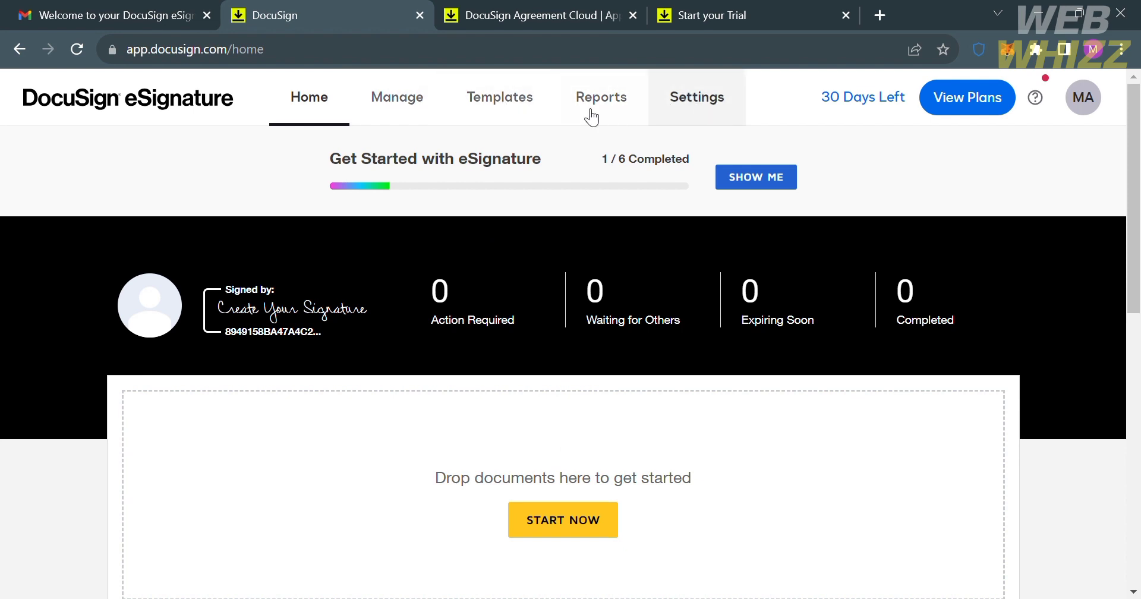
scroll(569, 510, down, 3)
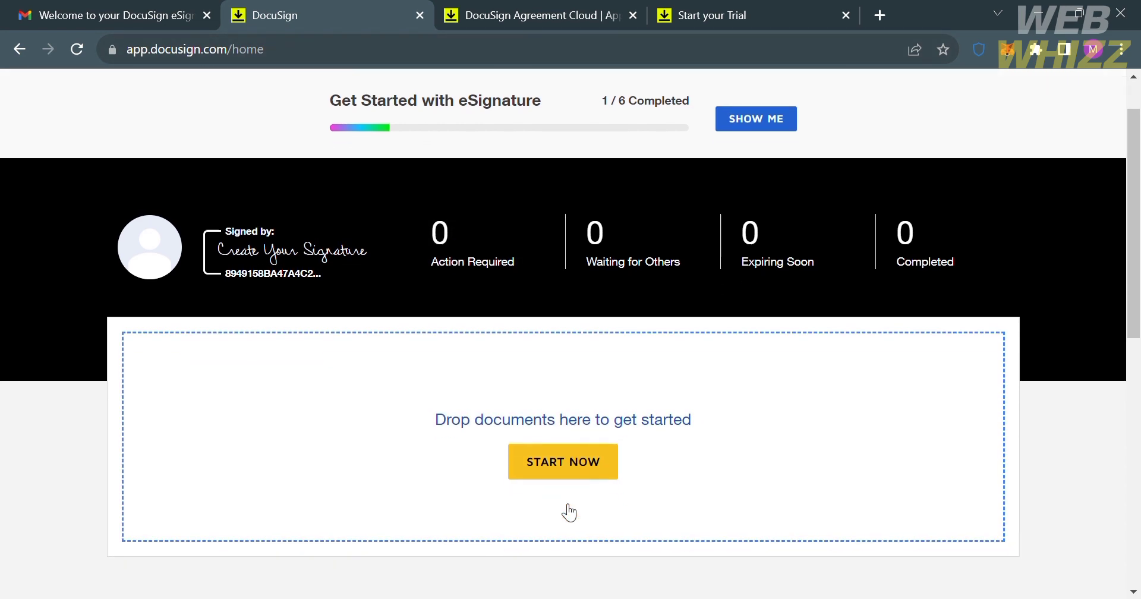
scroll(595, 291, up, 1)
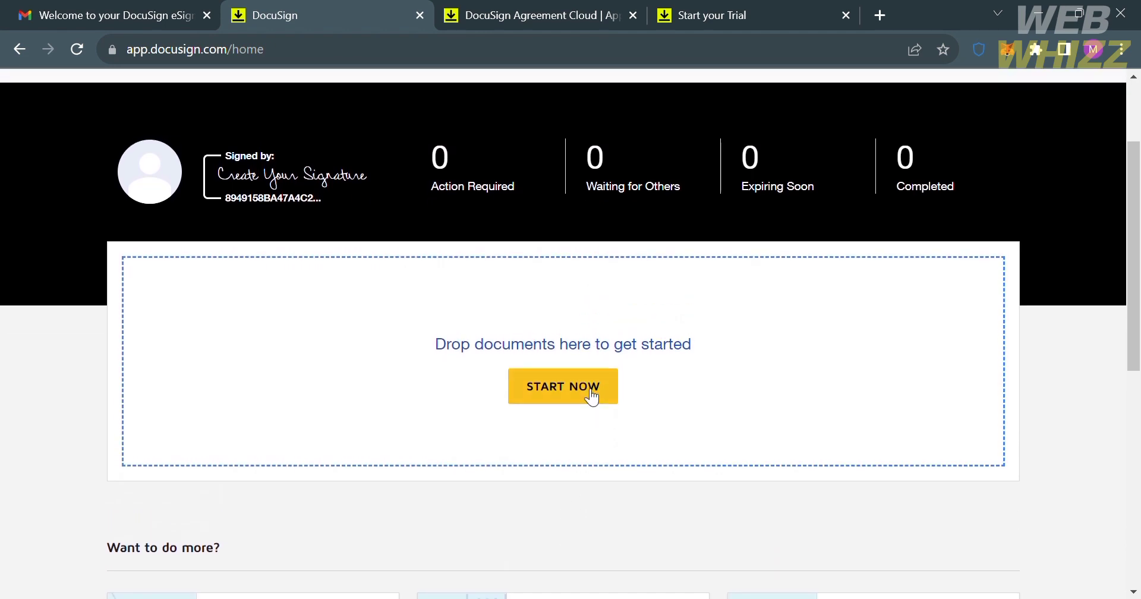
scroll(591, 397, up, 1)
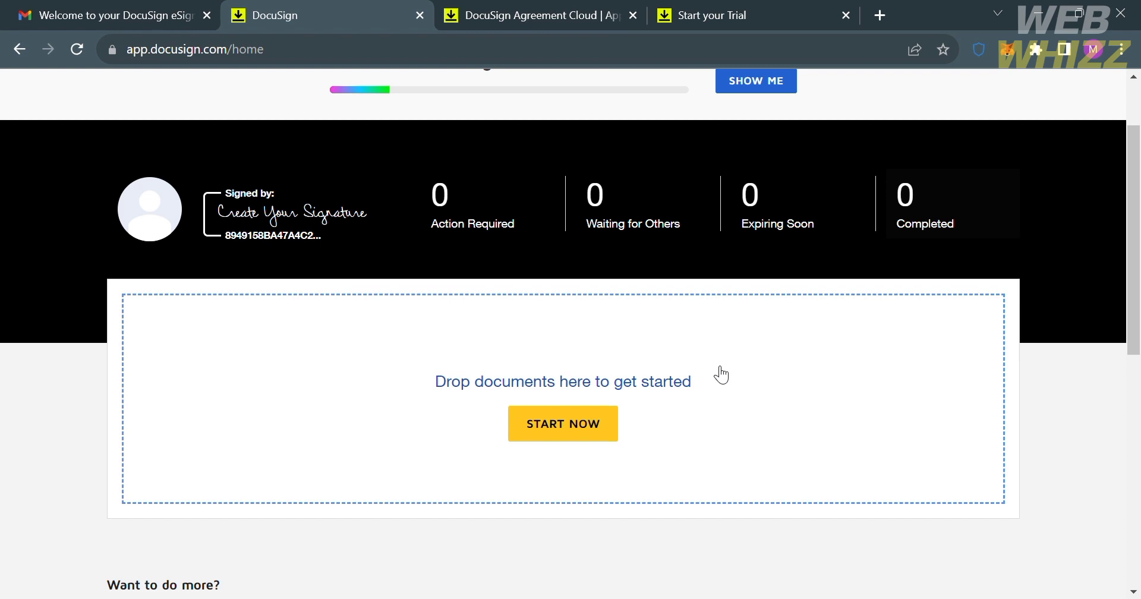
click(594, 423)
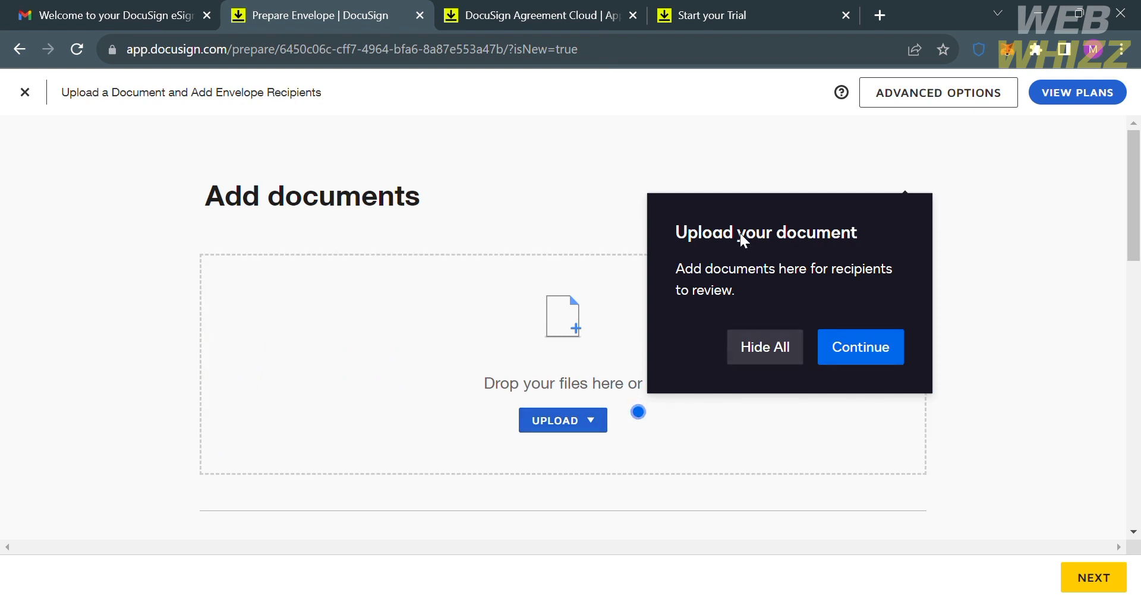
Step: Dismiss the tour tip and upload Load Revision Form .pdf from the Desktop
click(886, 350)
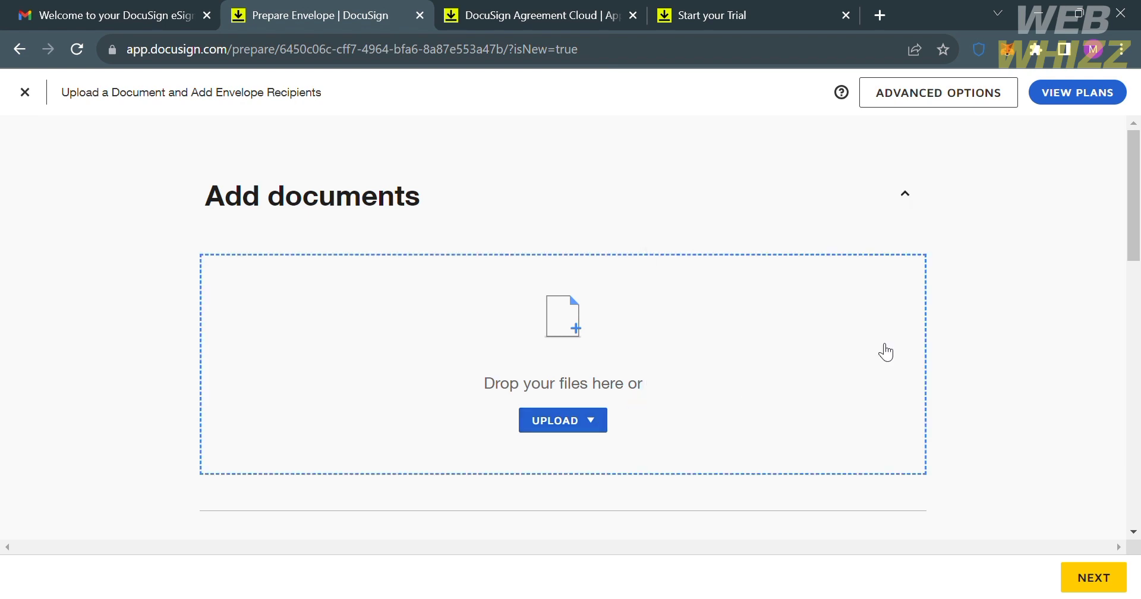
click(583, 426)
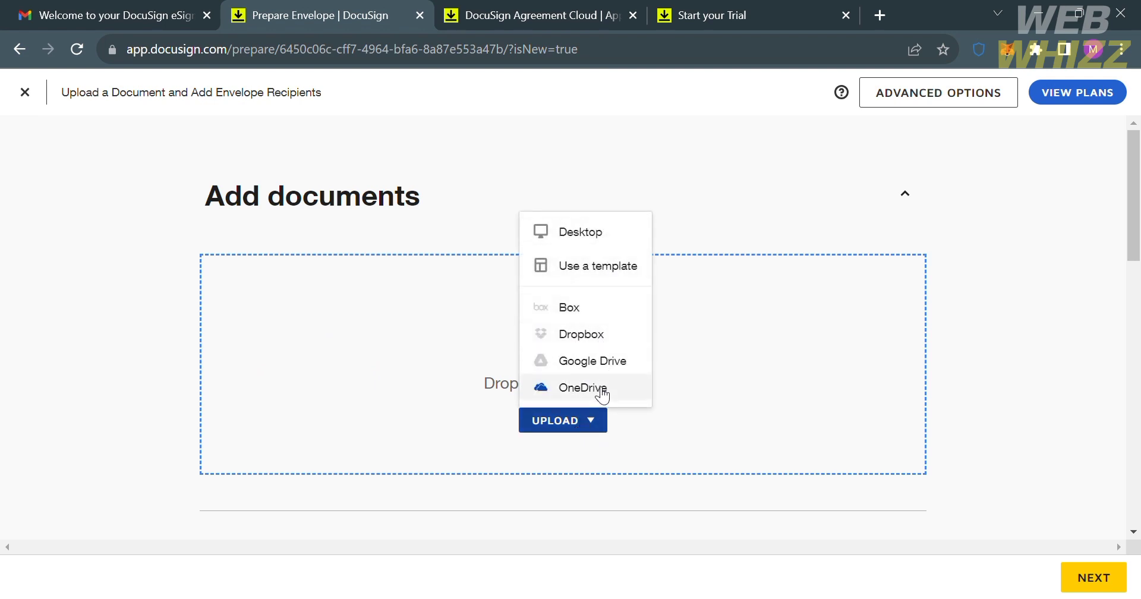
click(581, 233)
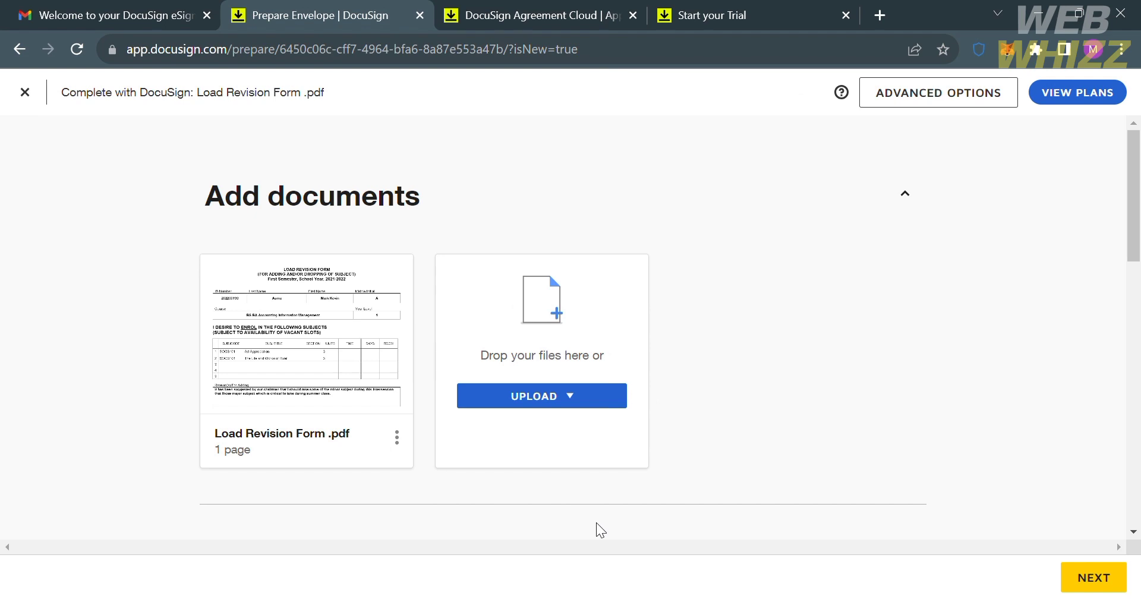
Step: Check 'I'm the only signer' for the envelope
scroll(552, 423, down, 5)
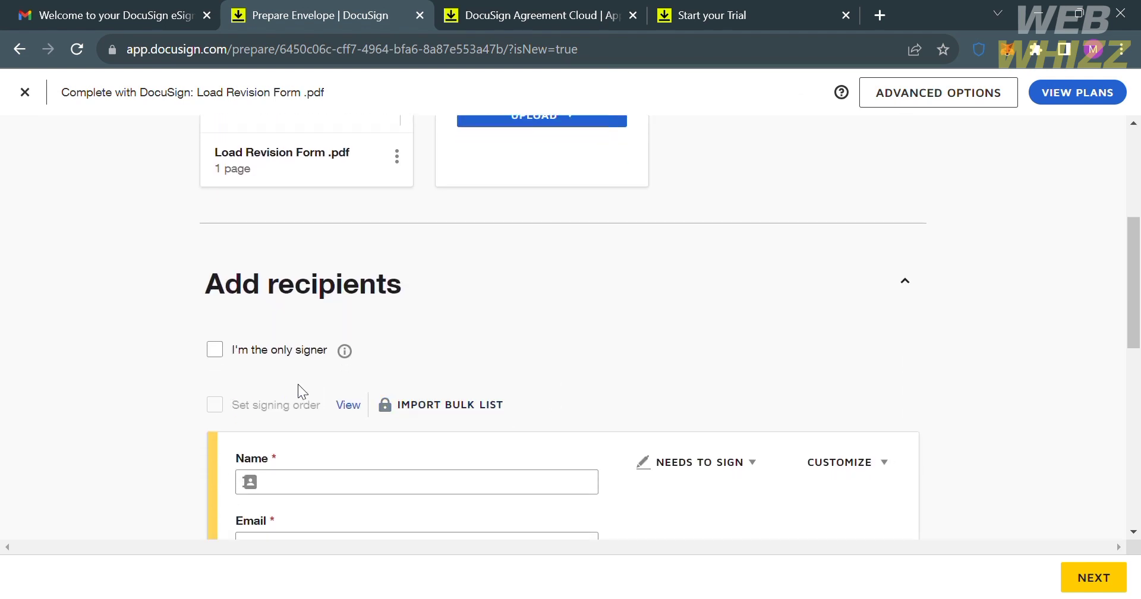
scroll(295, 315, down, 2)
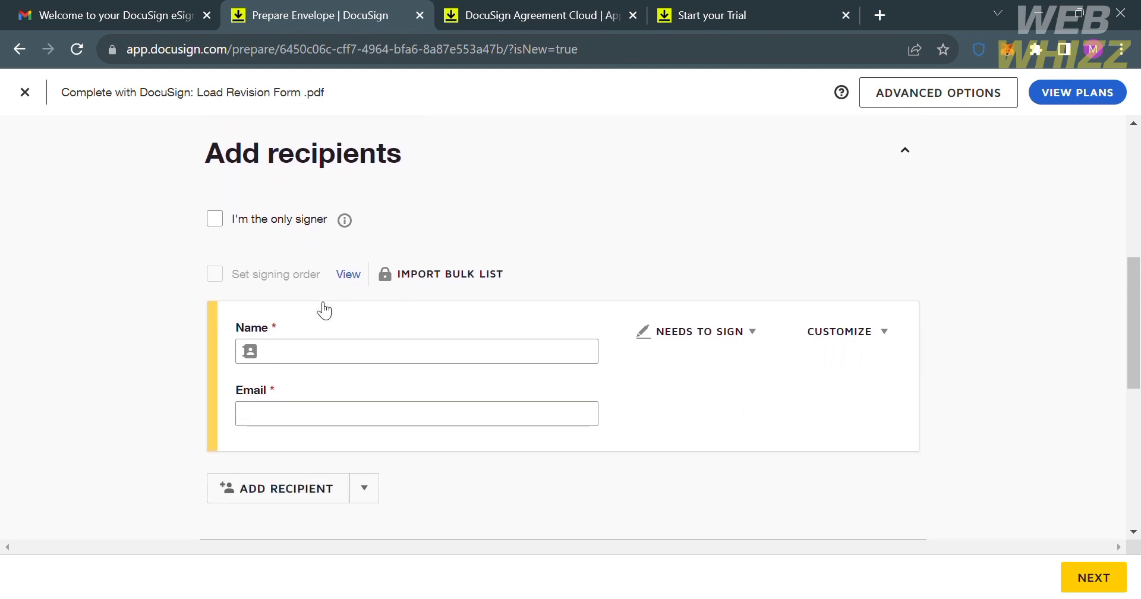
click(215, 218)
scroll(349, 438, down, 3)
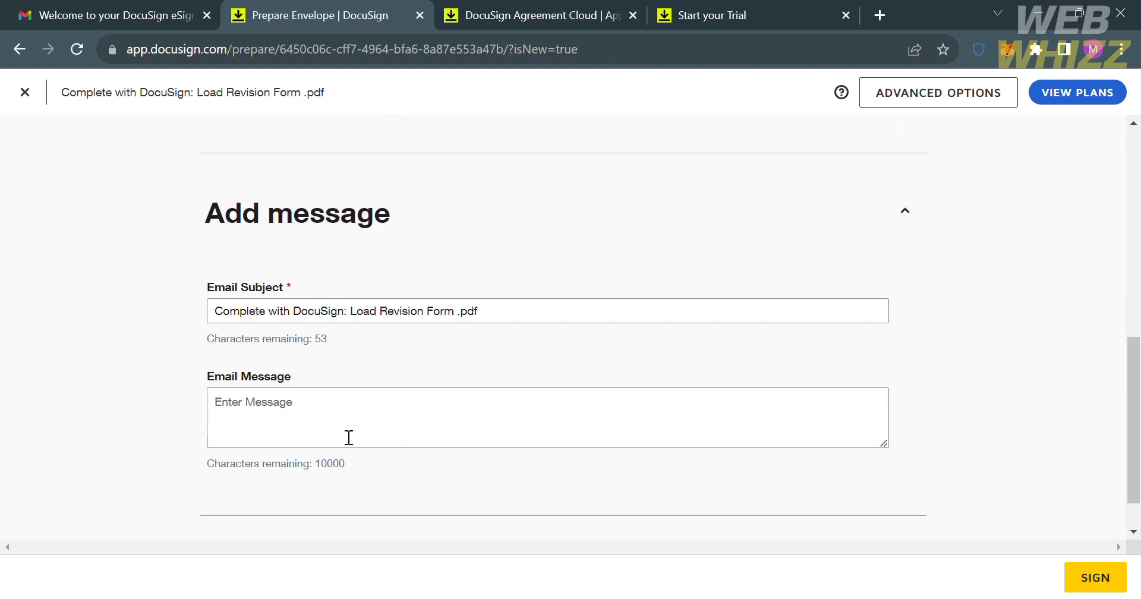
scroll(349, 437, up, 3)
scroll(349, 436, up, 1)
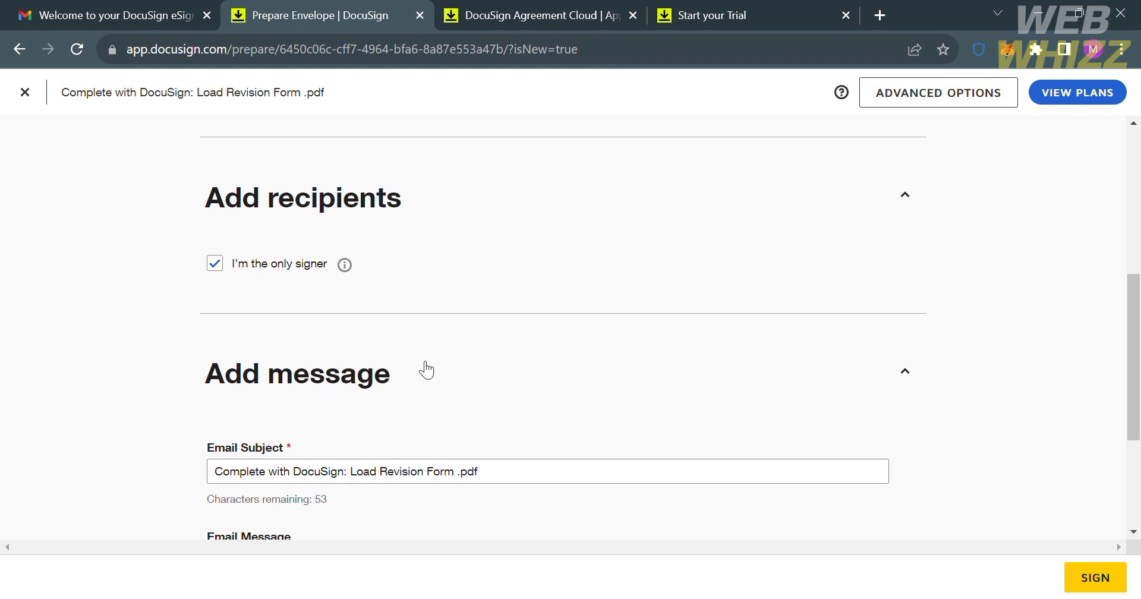
Step: Hide all the sending tips and acknowledge the tips notice
scroll(380, 469, down, 2)
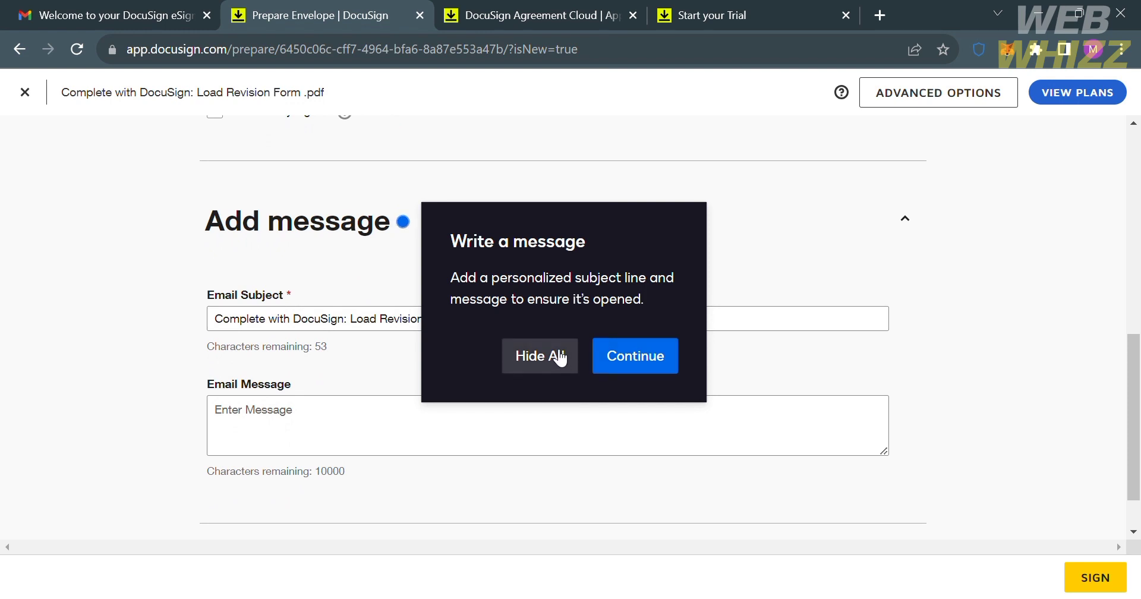
click(559, 357)
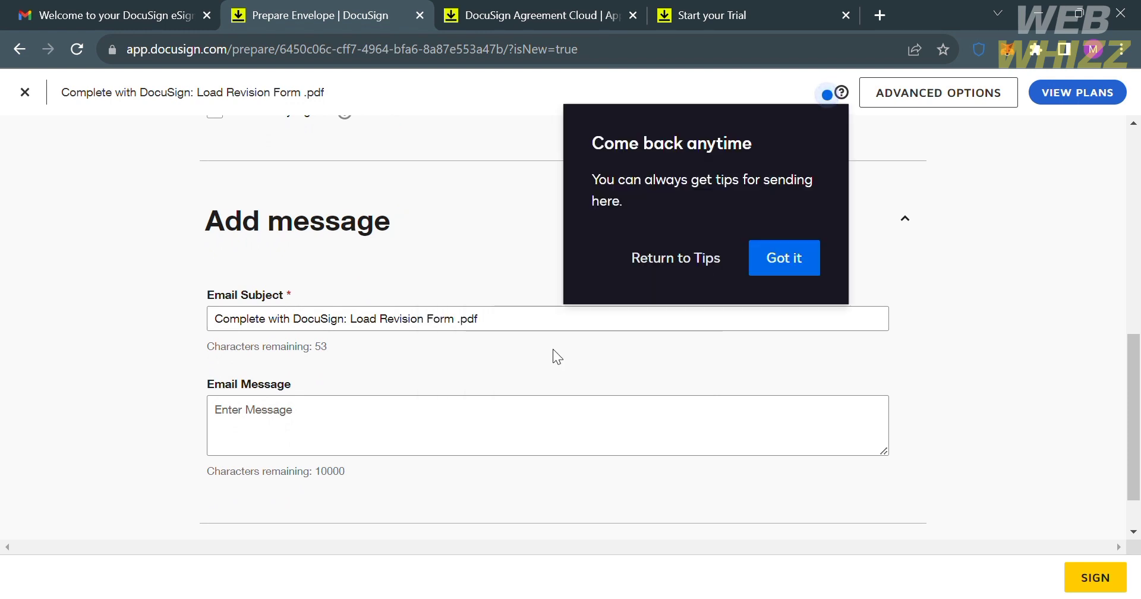
click(784, 259)
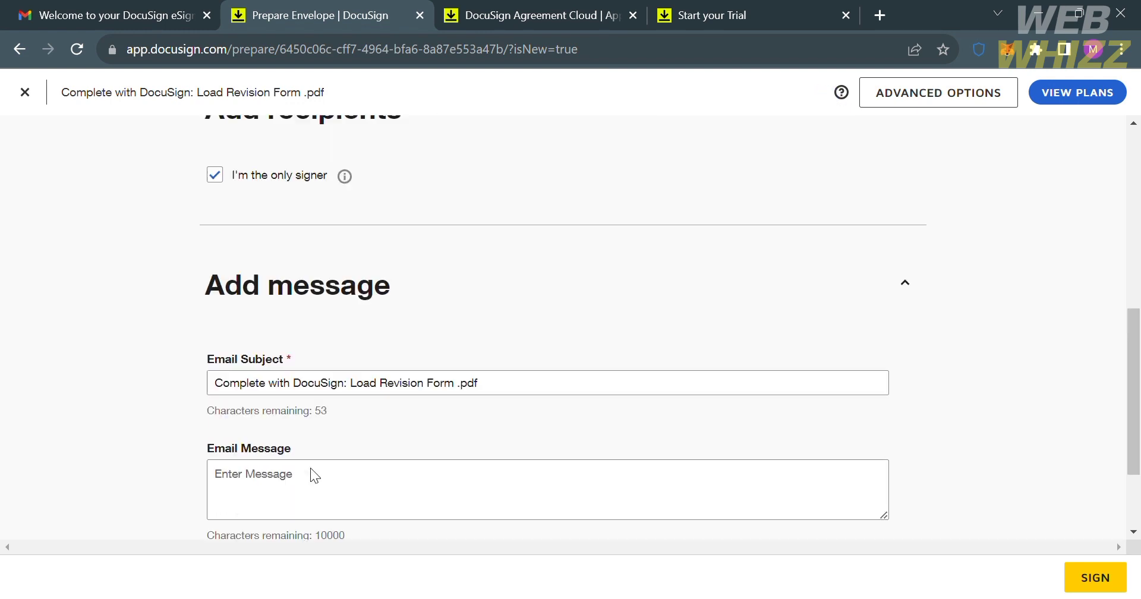
scroll(310, 475, down, 2)
Step: Write 'Please help me sign this document I need it urgent' as the email message, then SIGN
click(270, 376)
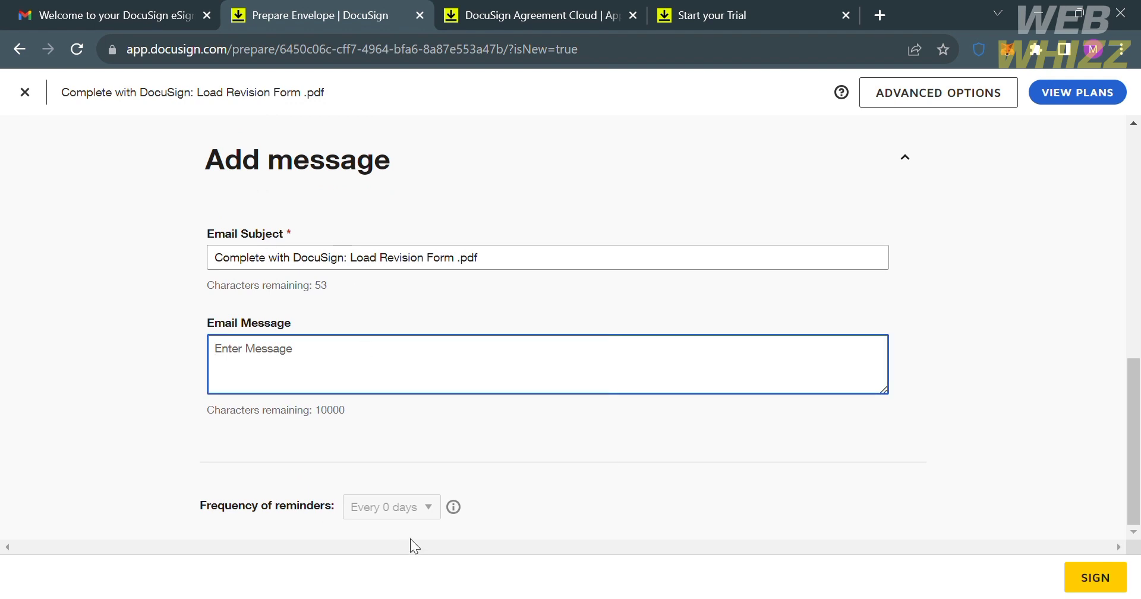
text(Please)
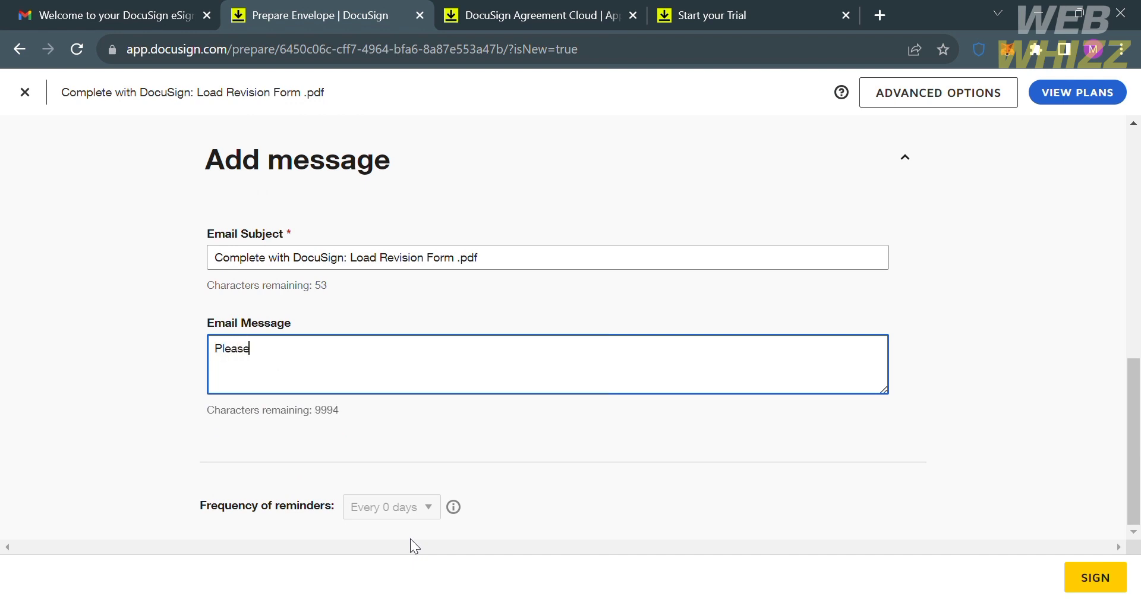
text( help me sign this document i need it urgent)
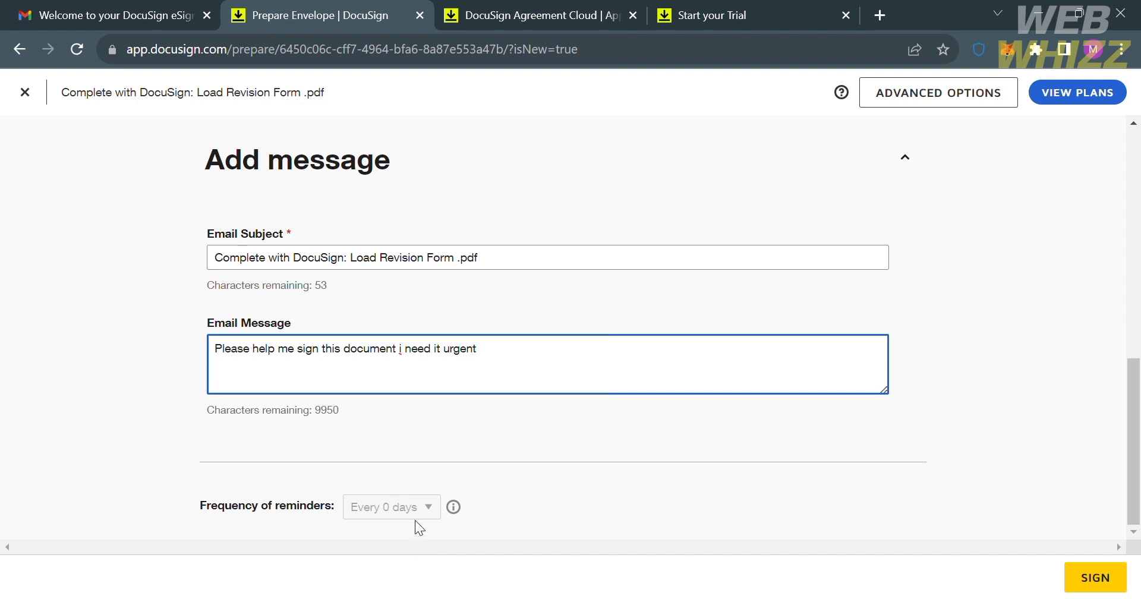
click(405, 355)
key(BackSpace)
key(BackSpace)
text(I)
click(1107, 579)
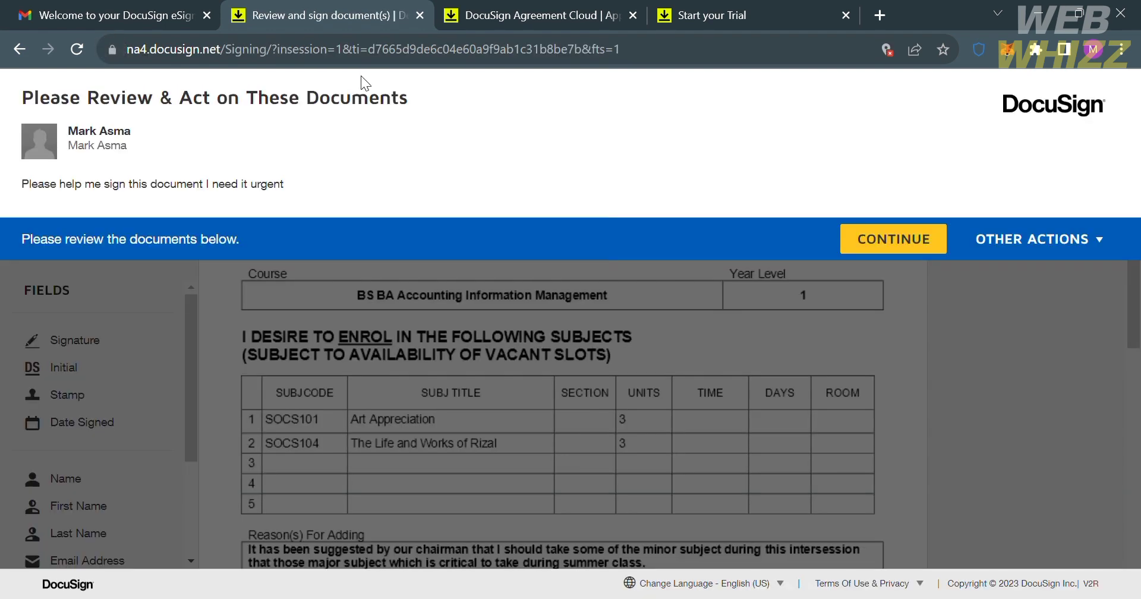
Step: Dismiss the intro overlay and the 'Place and complete fields' guide to reach the form
click(919, 244)
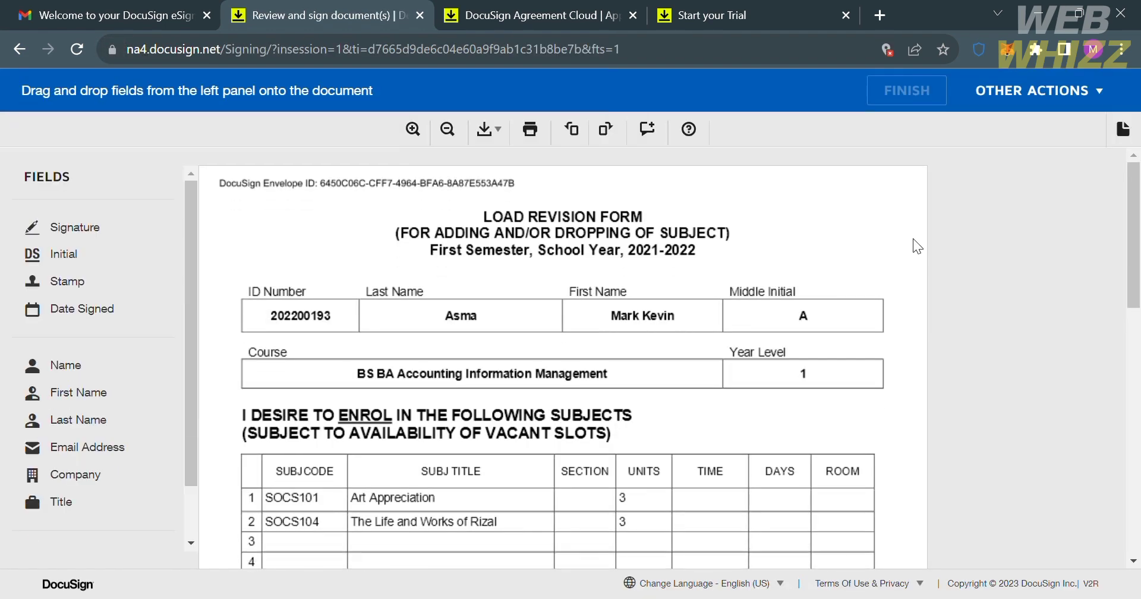
scroll(654, 379, down, 5)
scroll(649, 373, down, 5)
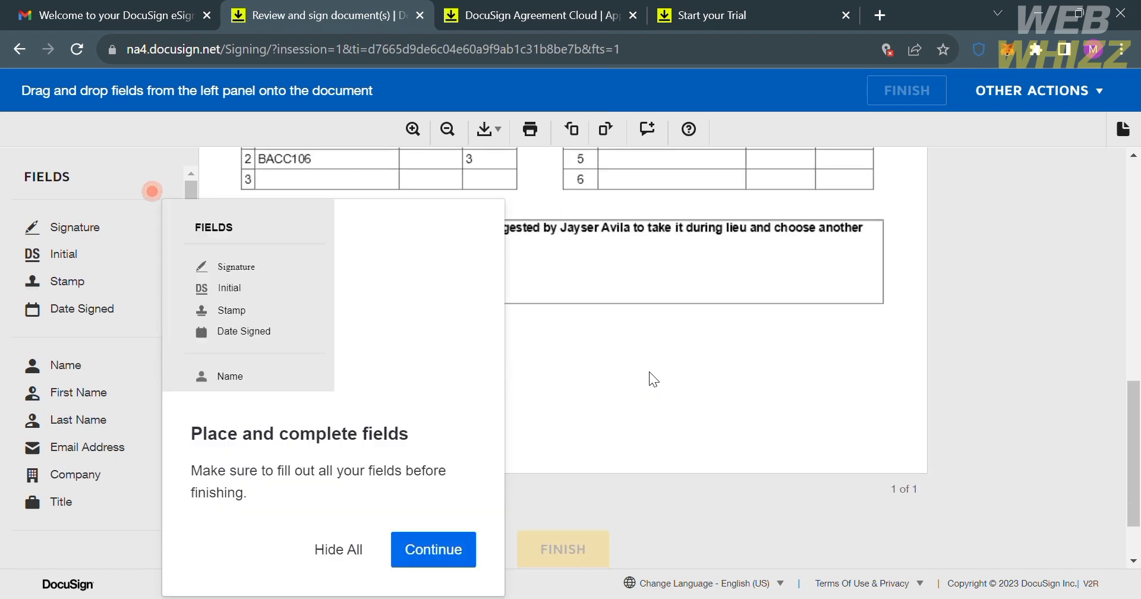
click(440, 548)
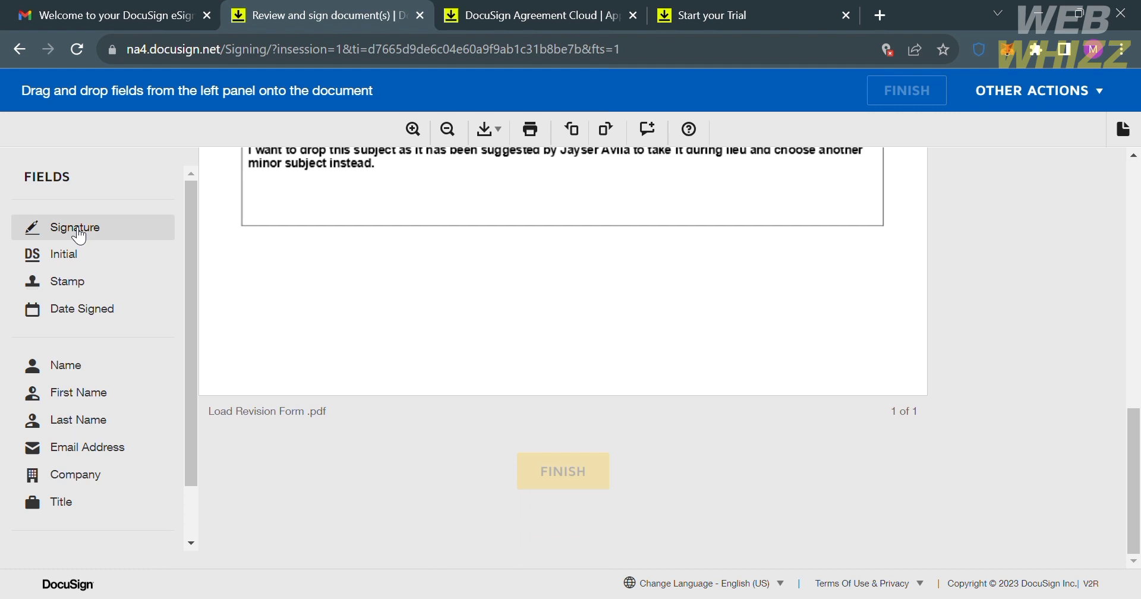
Step: Place a Signature field below the drop-reasons box and preview the preset signature style
mouse_move(80, 236)
mouse_down()
mouse_move(600, 340)
mouse_move(776, 305)
mouse_up()
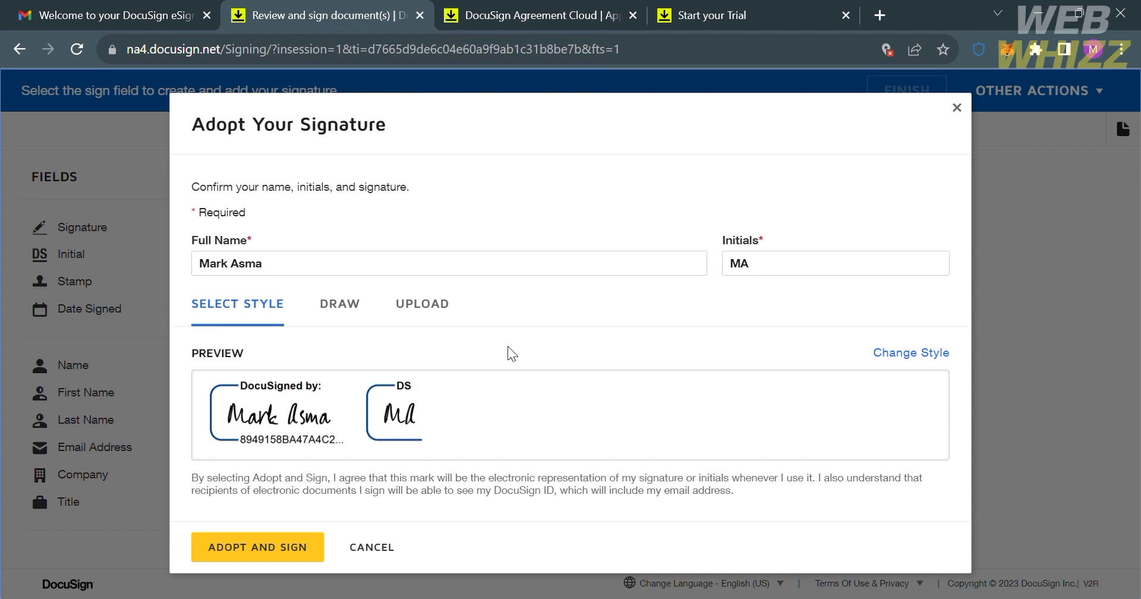
click(791, 276)
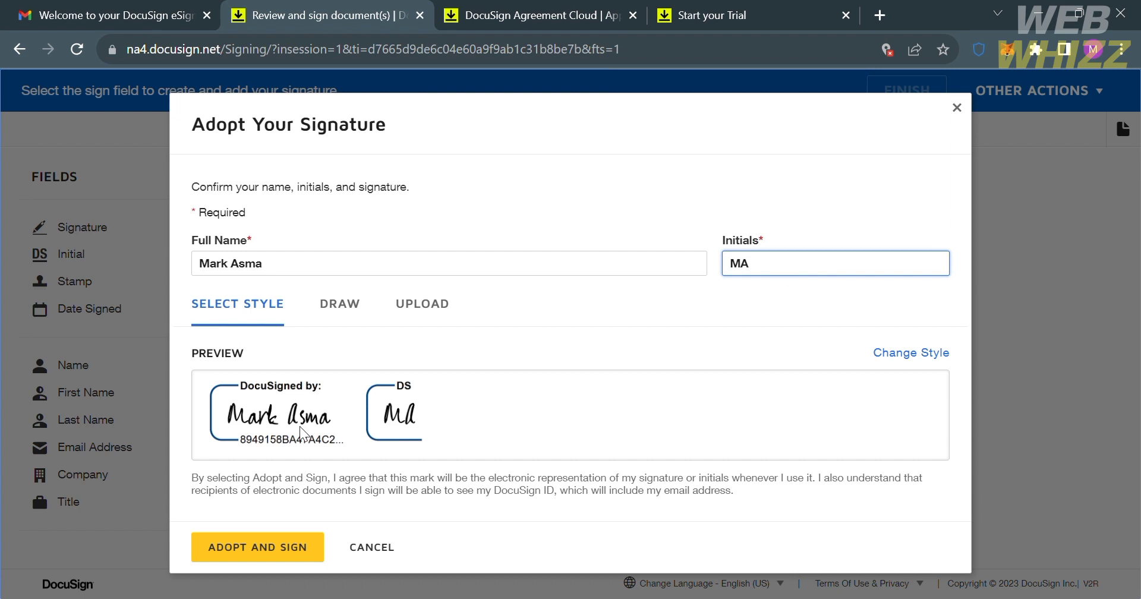
click(351, 315)
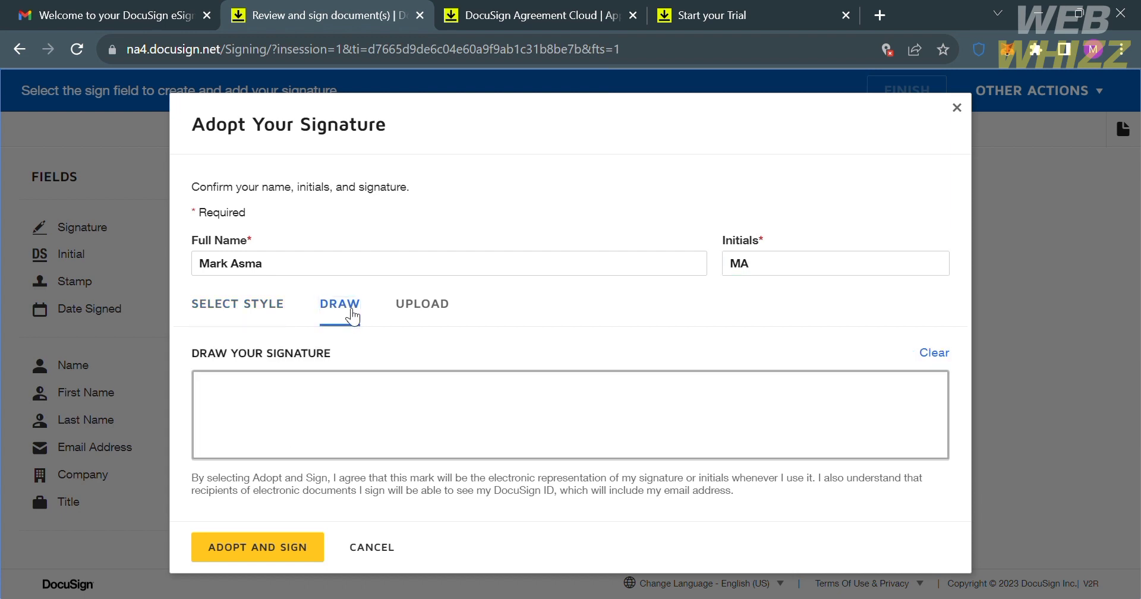
click(264, 315)
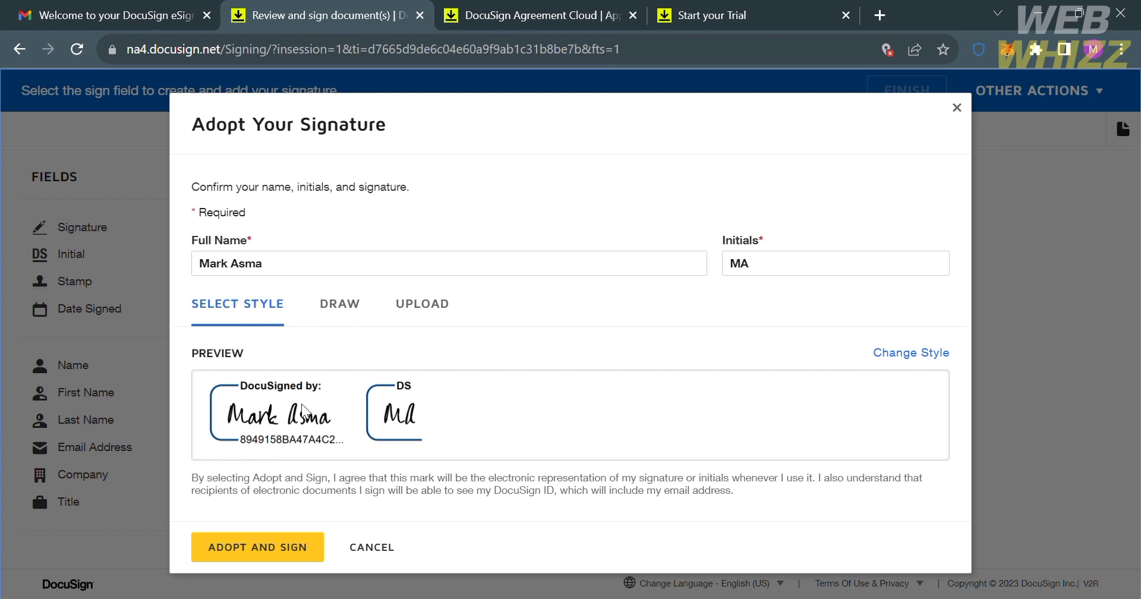
Step: Try a drawn and an uploaded signature, then adopt the preset style with Adopt and Sign
click(363, 306)
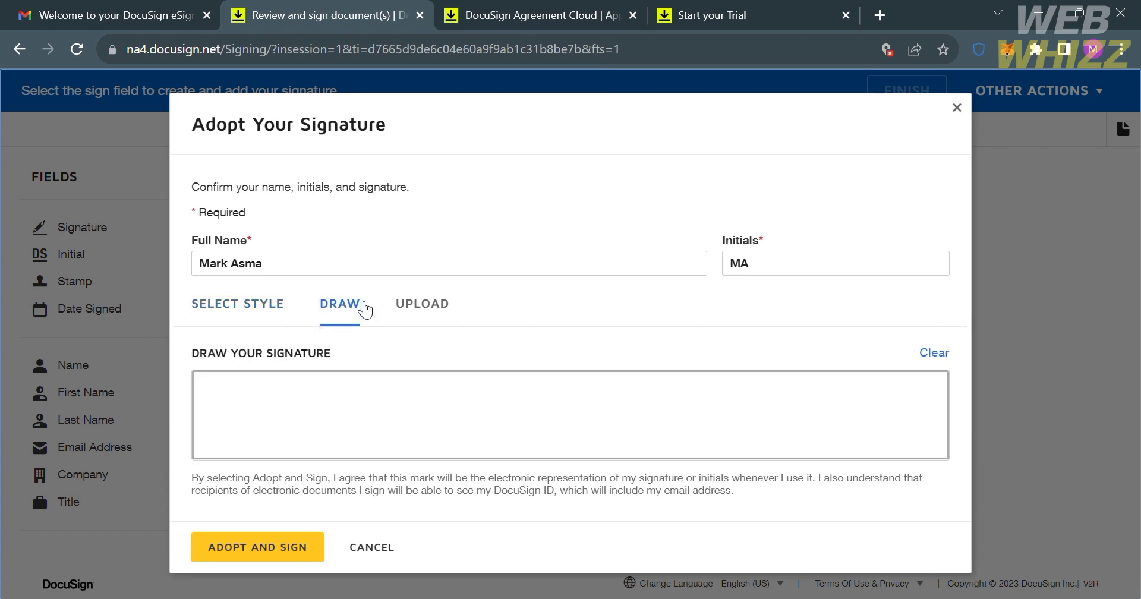
mouse_move(351, 419)
mouse_down()
mouse_move(318, 423)
mouse_move(347, 447)
mouse_up()
drag(367, 383, 443, 423)
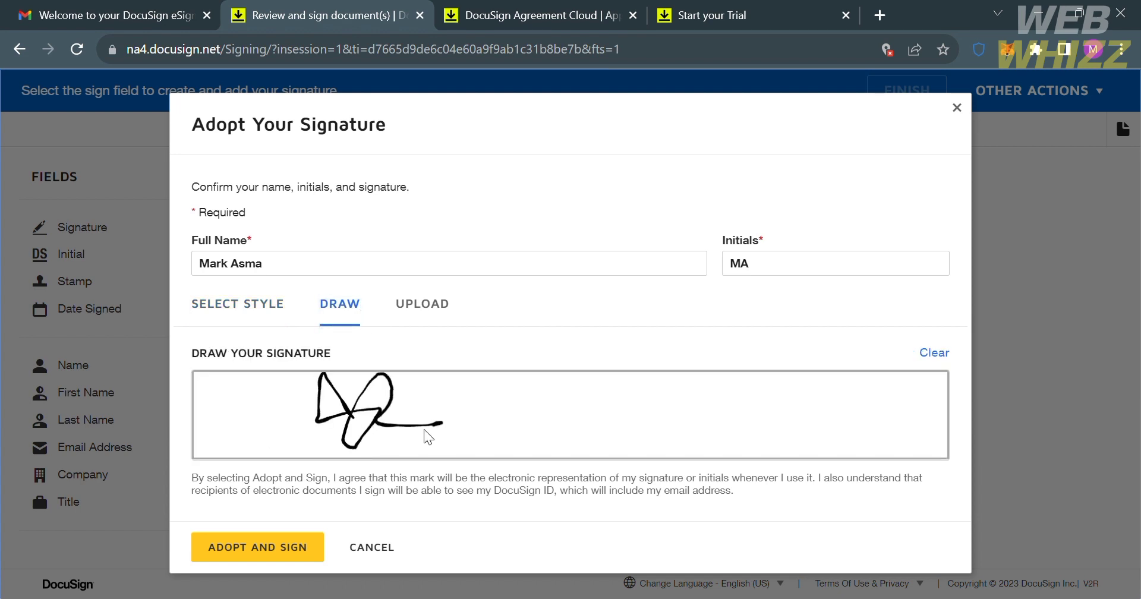
mouse_move(557, 478)
mouse_down()
mouse_move(600, 309)
mouse_move(636, 368)
mouse_move(586, 446)
mouse_move(638, 376)
mouse_move(645, 406)
mouse_up()
click(631, 376)
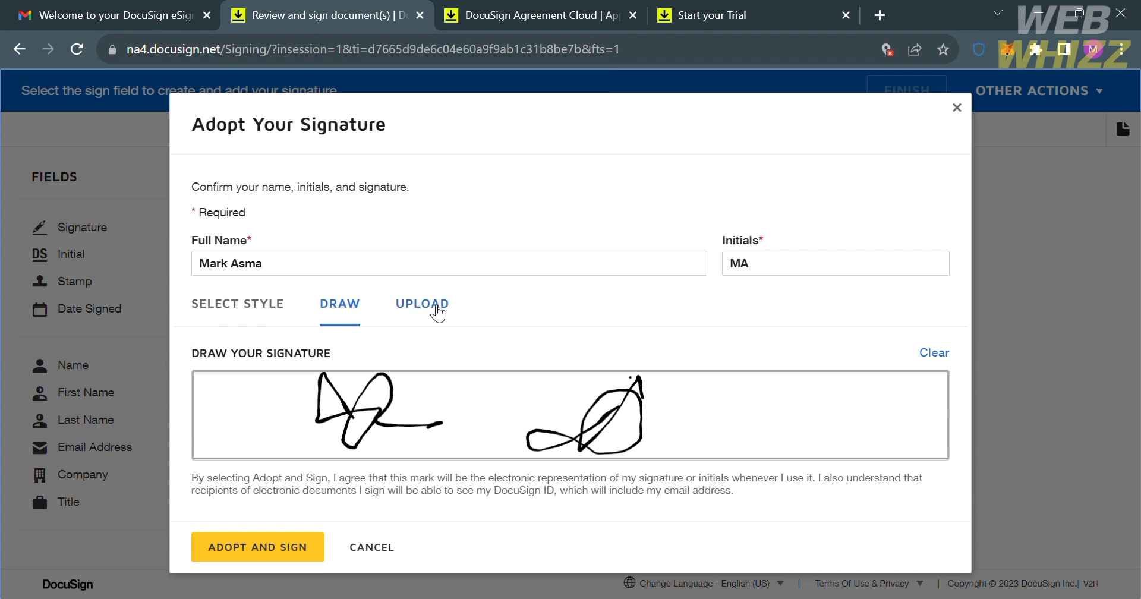
click(437, 306)
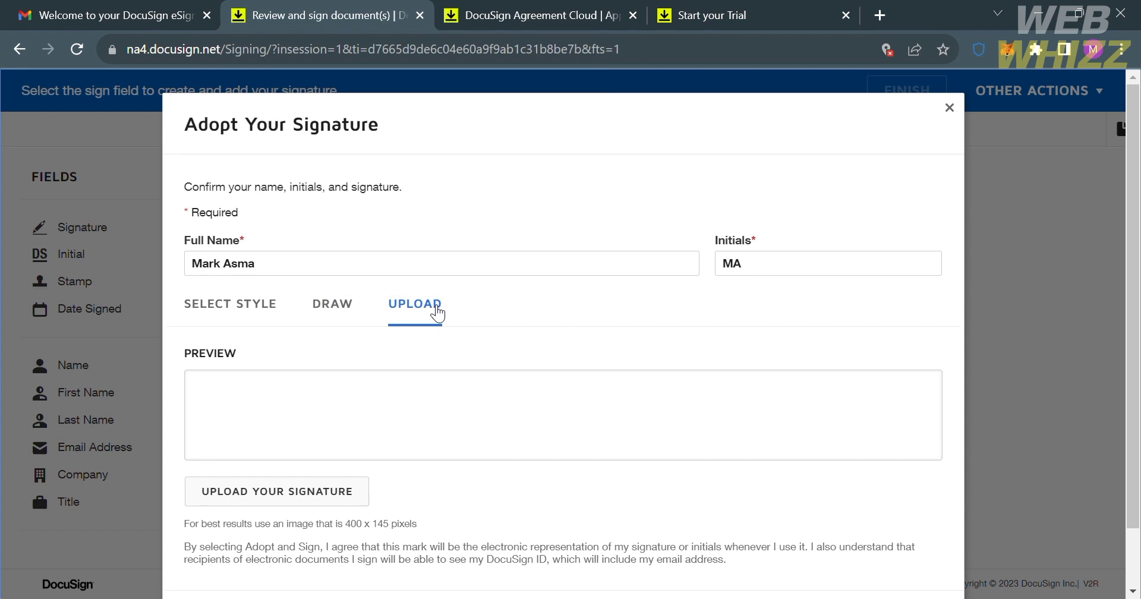
click(215, 315)
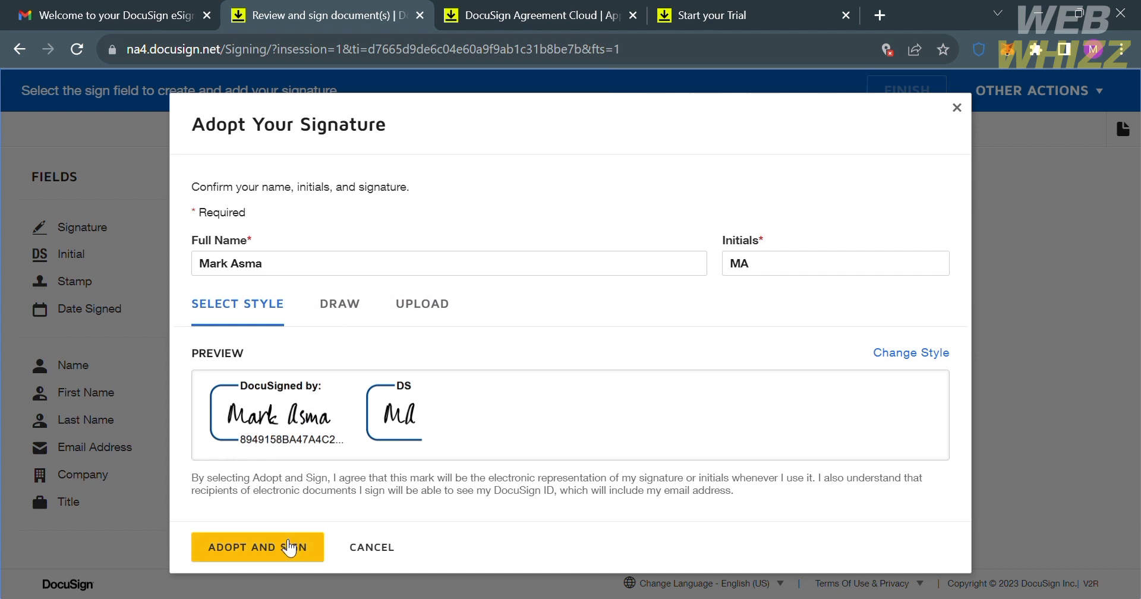
click(280, 542)
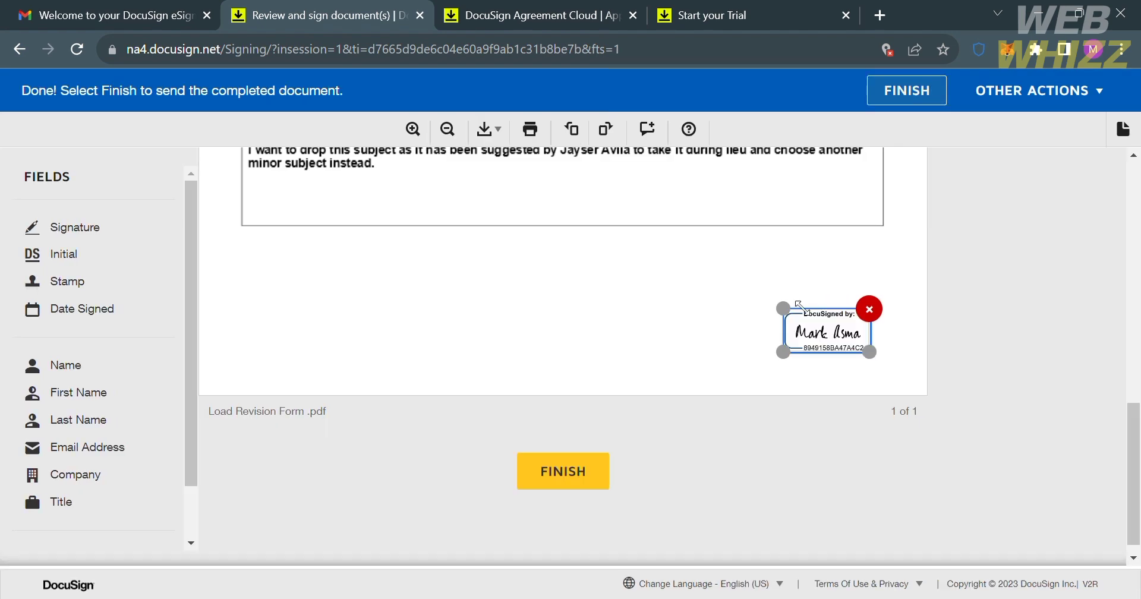
Step: Move the signature slightly up-left and enlarge it below the drop-reasons box
drag(835, 341, 756, 302)
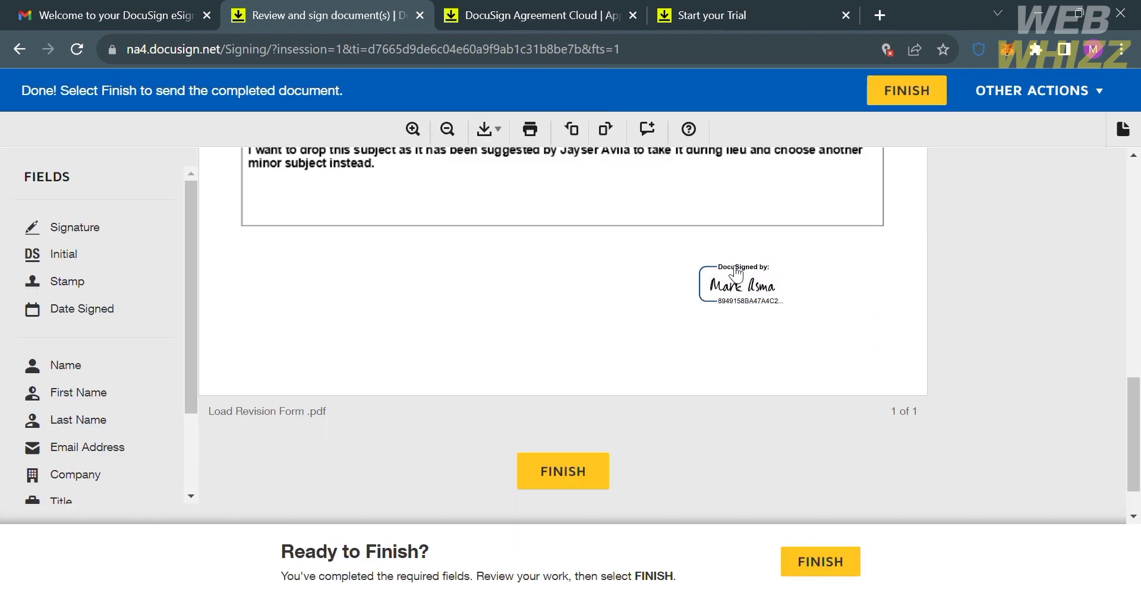
mouse_move(737, 275)
mouse_move(785, 304)
mouse_down()
mouse_move(866, 348)
mouse_move(840, 326)
mouse_up()
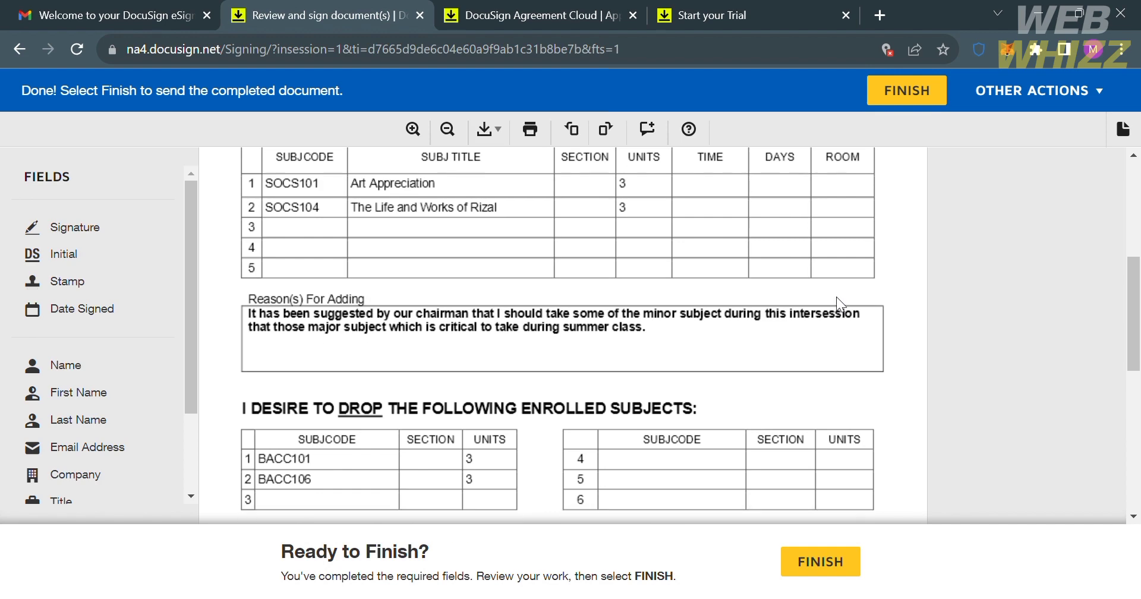
scroll(837, 297, down, 1)
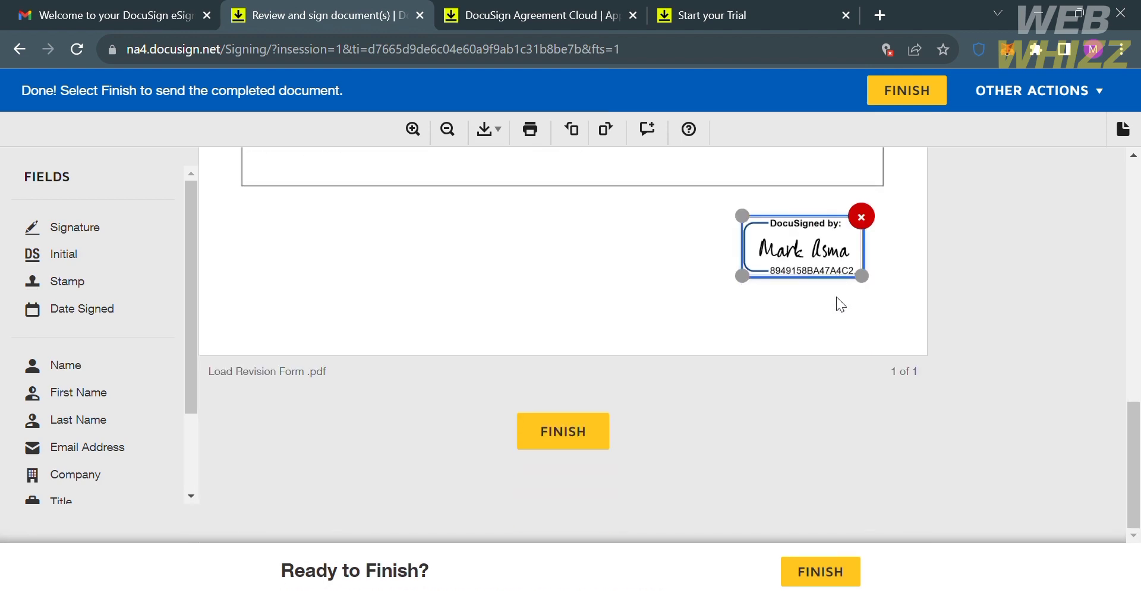
click(513, 266)
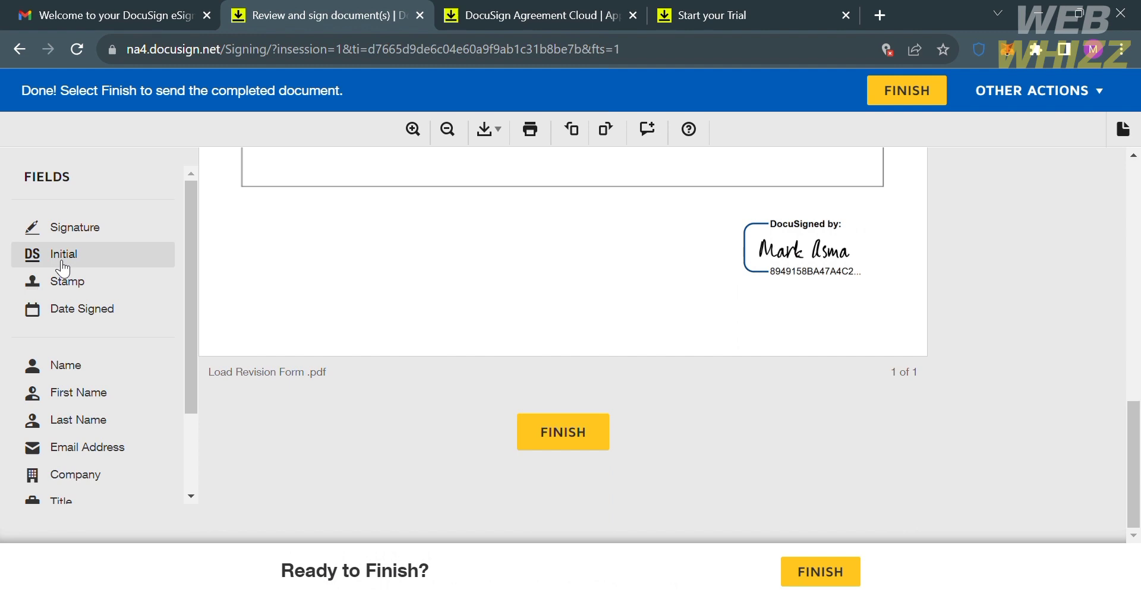
Step: Add an Initial field to the form and review the page
drag(63, 269, 544, 226)
scroll(546, 223, up, 12)
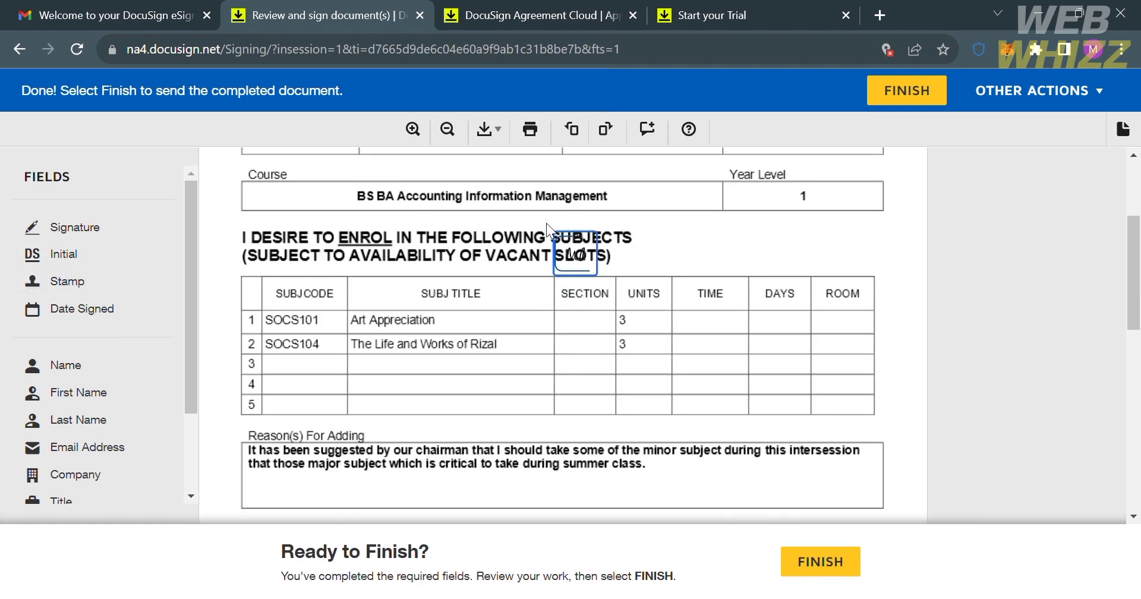
drag(641, 188, 764, 188)
scroll(764, 189, down, 5)
scroll(764, 189, down, 3)
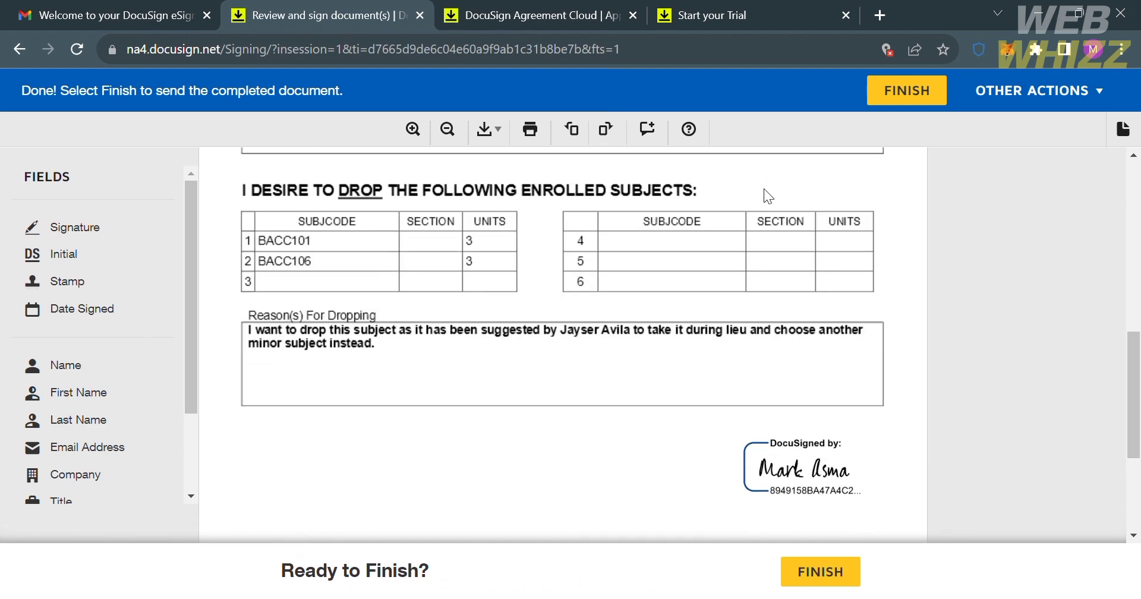
scroll(765, 188, down, 2)
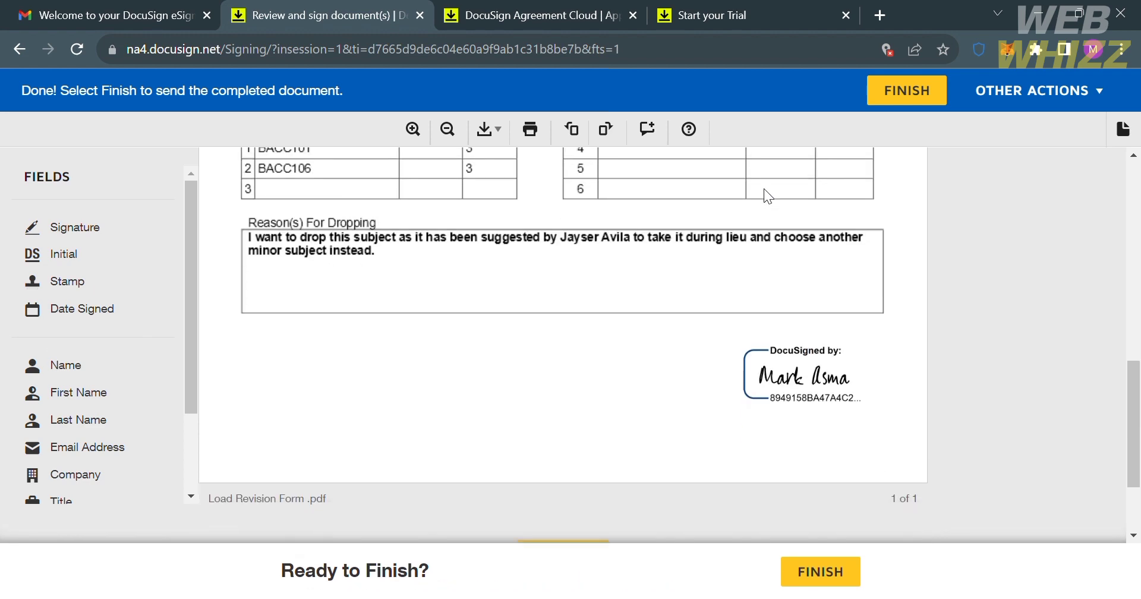
Step: Drop a Stamp field, enlarge it over the Reason(s) For Adding box, and open Adopt Stamp
drag(38, 290, 531, 339)
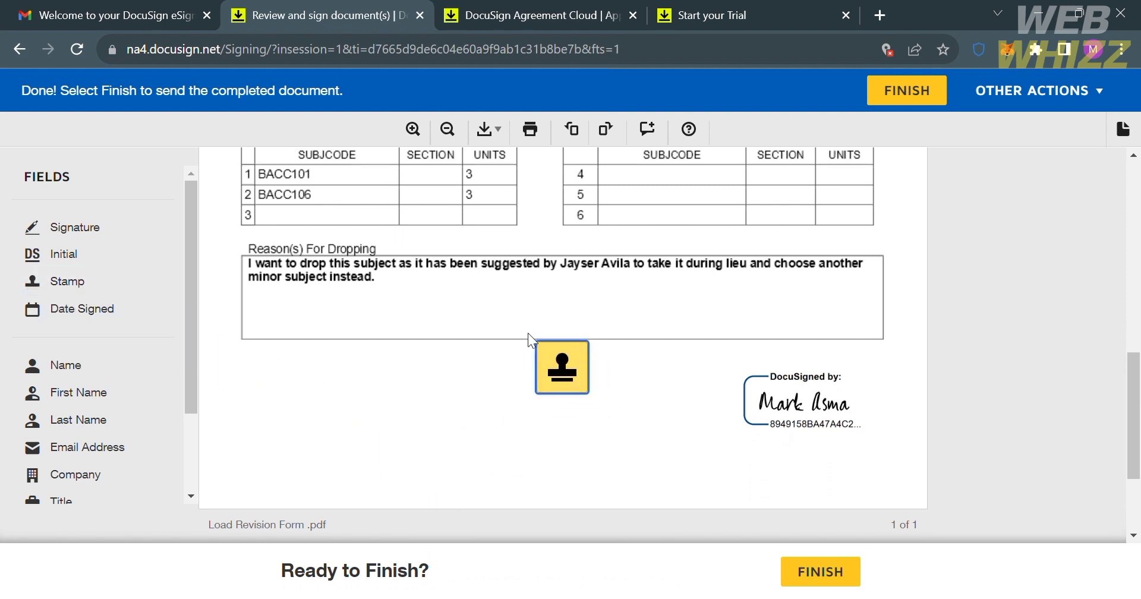
scroll(529, 336, up, 5)
drag(528, 334, 528, 334)
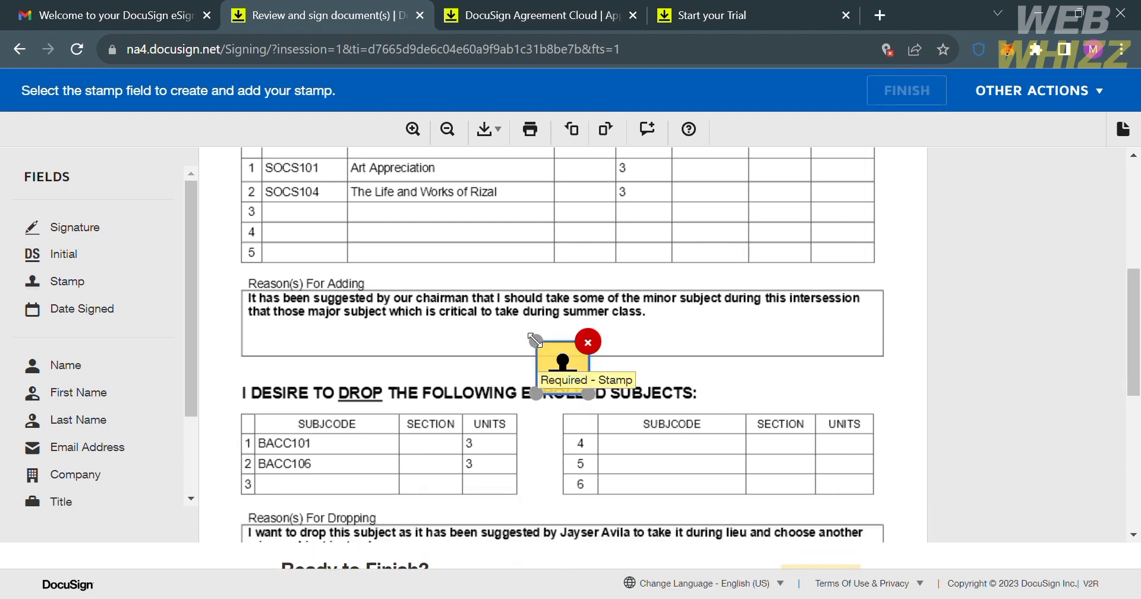
drag(596, 408, 731, 529)
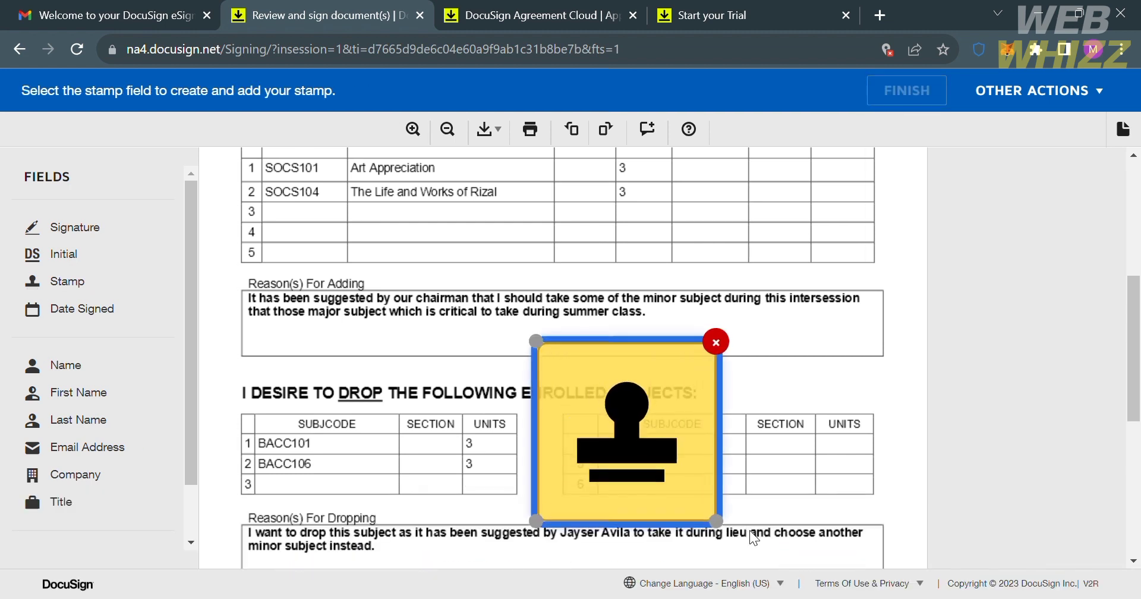
drag(644, 411, 590, 277)
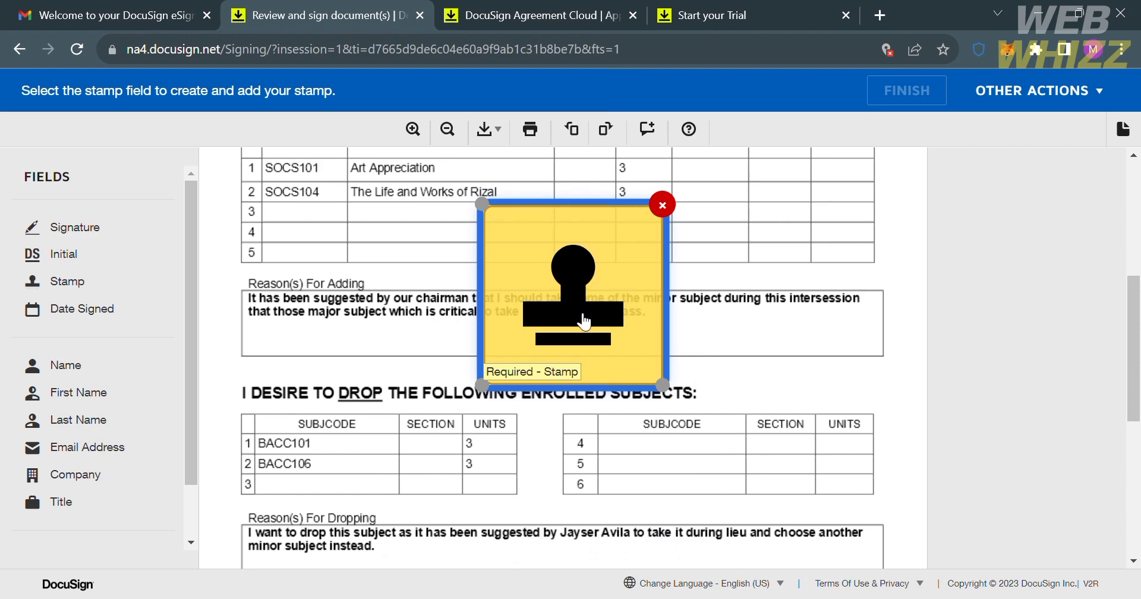
click(569, 359)
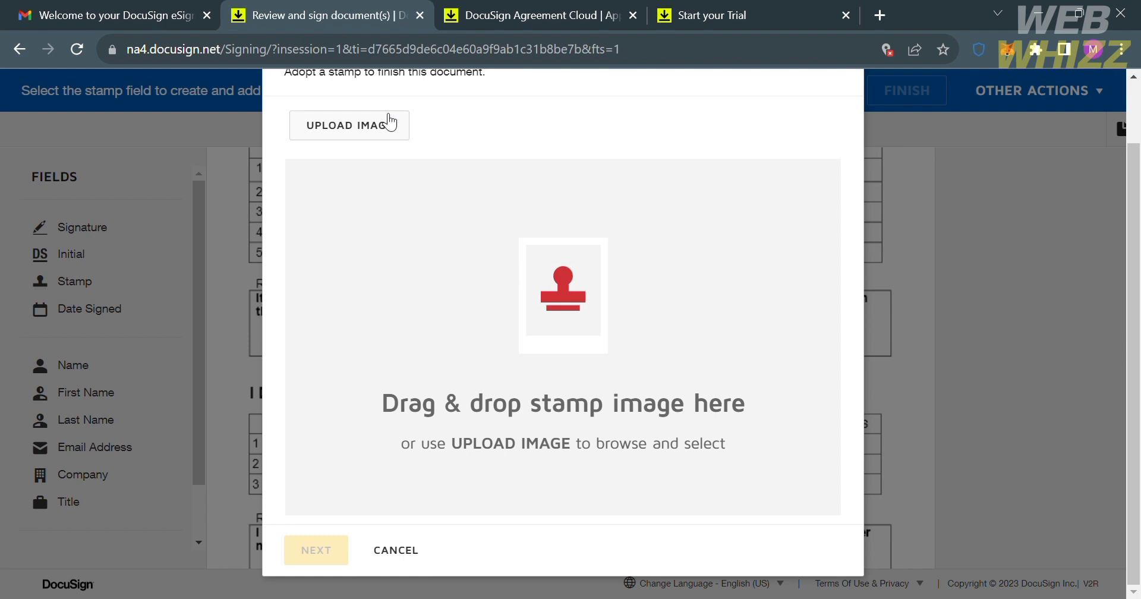
Step: Accept the cropped green-and-white circle image as the stamp picture
scroll(462, 469, up, 2)
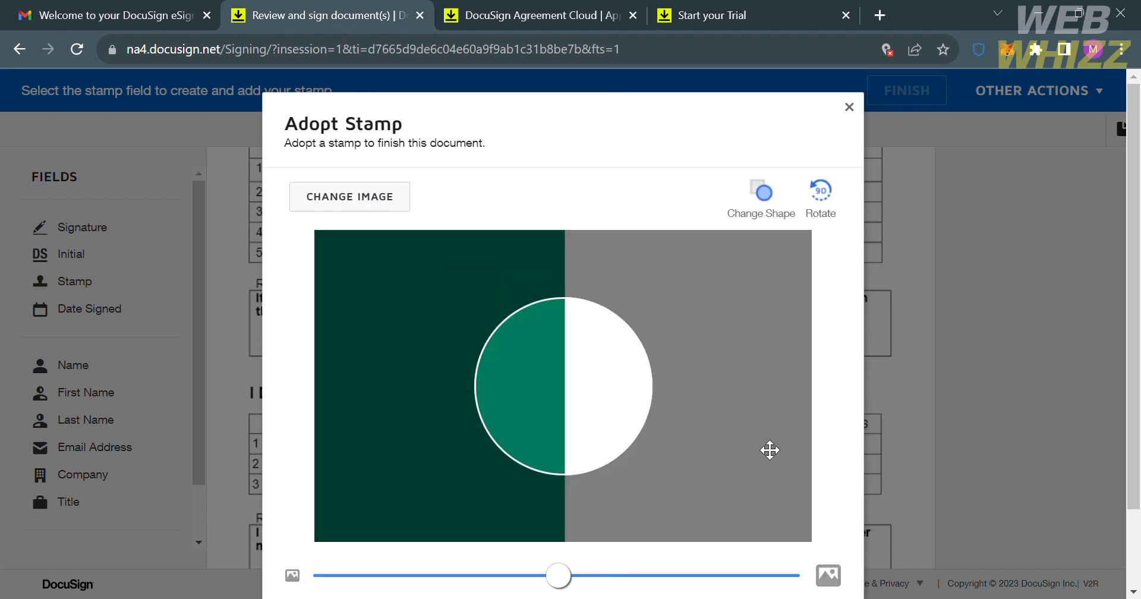
scroll(770, 450, down, 1)
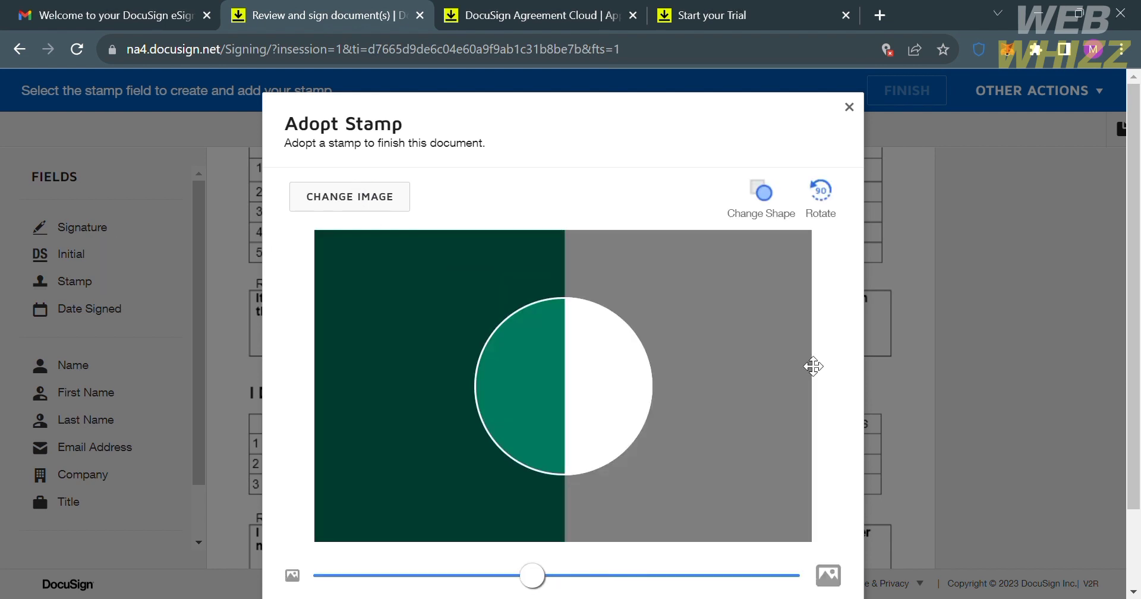
scroll(812, 365, down, 2)
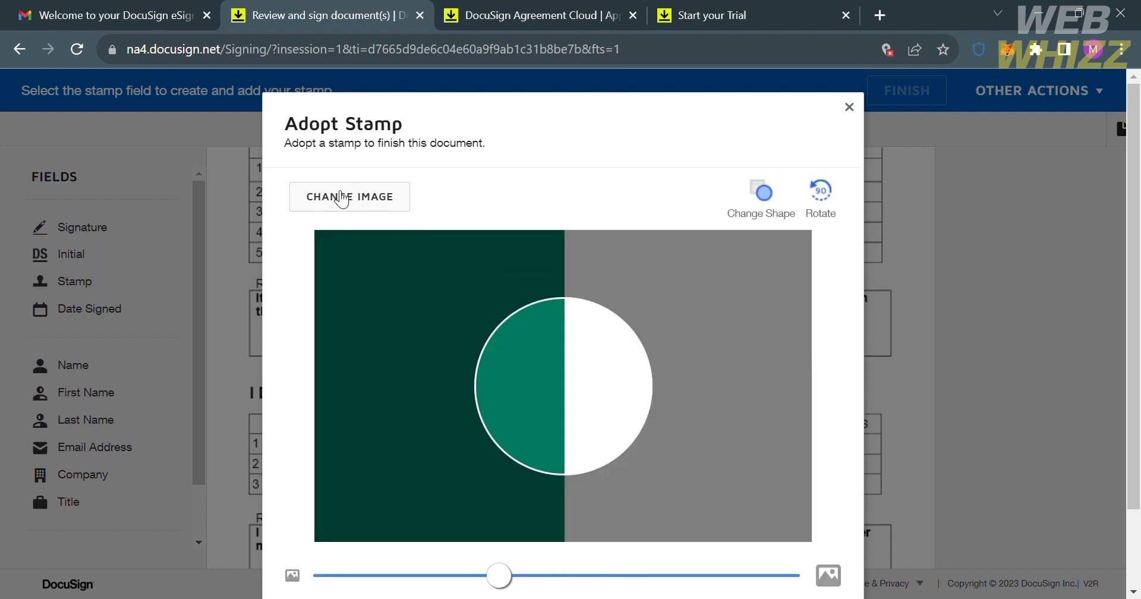
scroll(862, 423, down, 2)
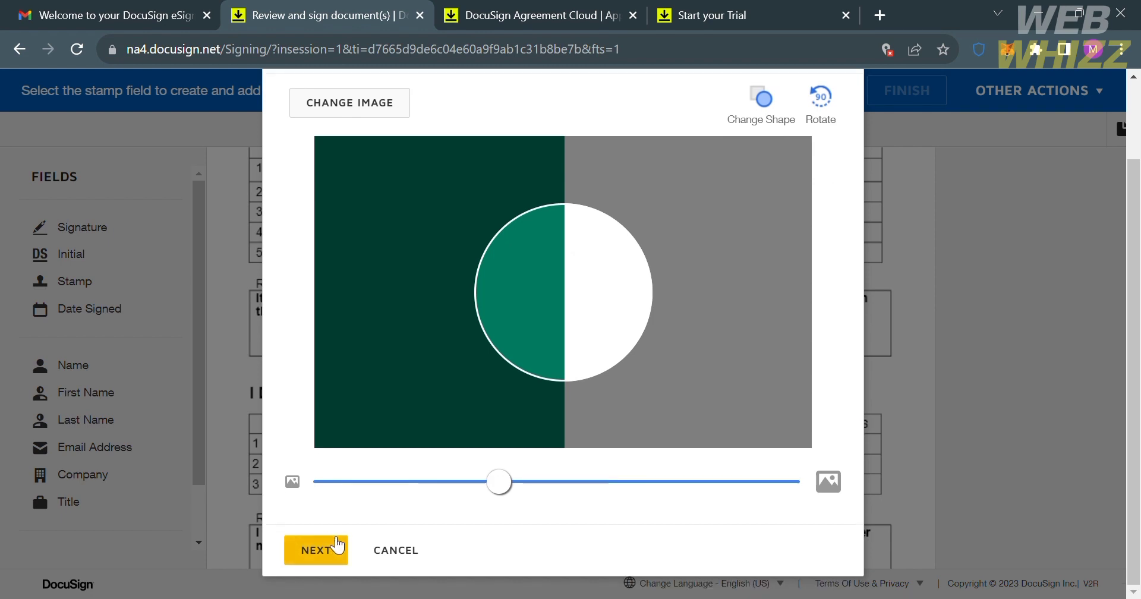
click(332, 544)
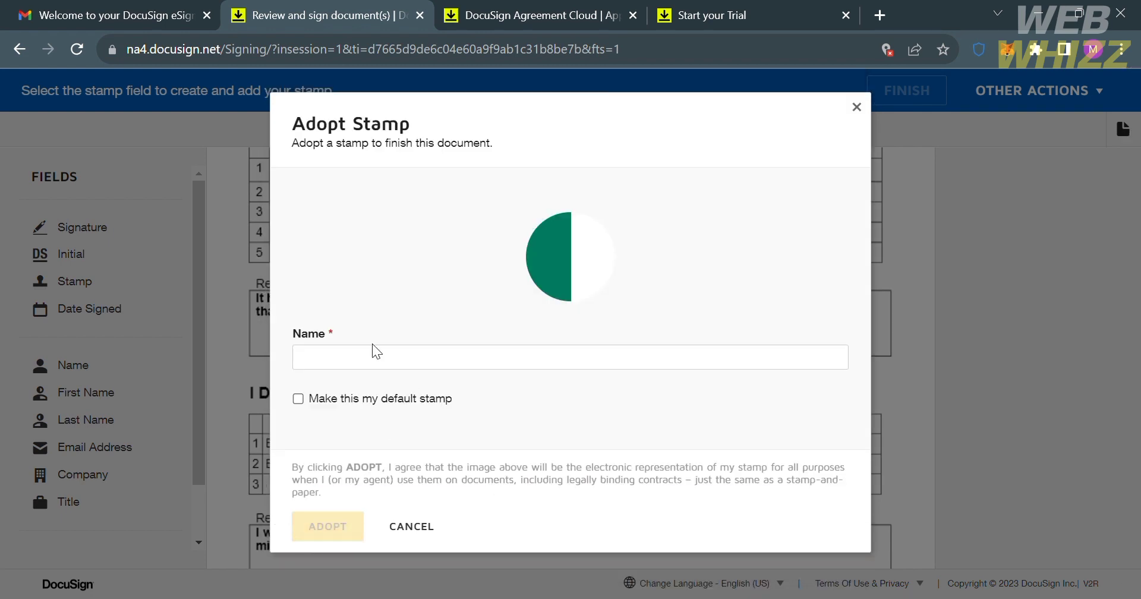
Step: Enter a stamp name and adopt the stamp onto the form
click(381, 368)
text(nsm)
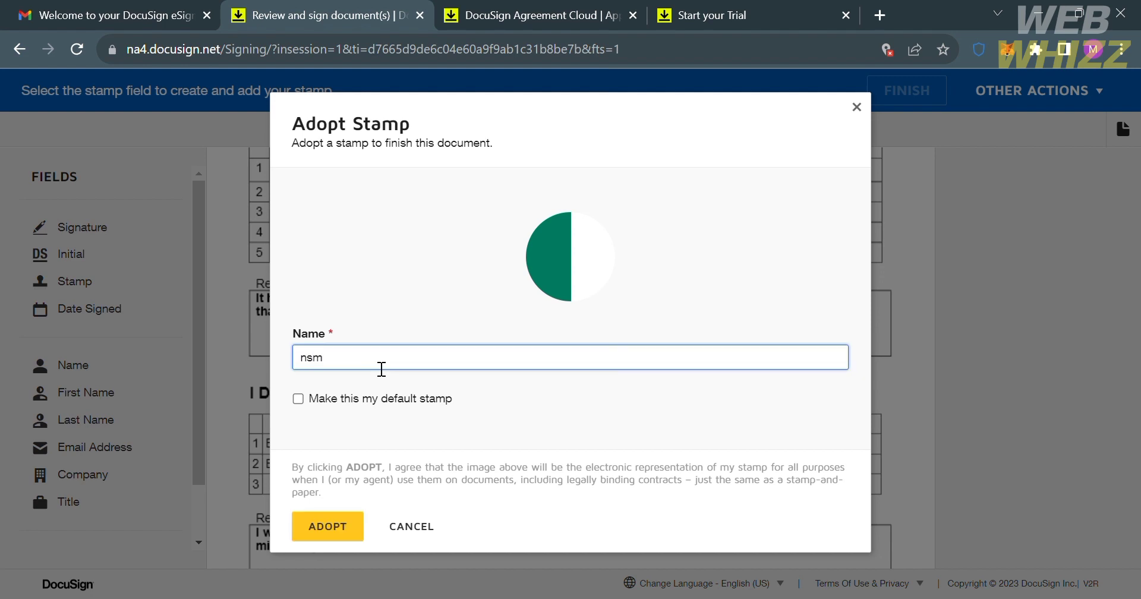
key(BackSpace)
key(BackSpace)
key(BackSpace)
text(B)
key(BackSpace)
text(whi)
click(347, 523)
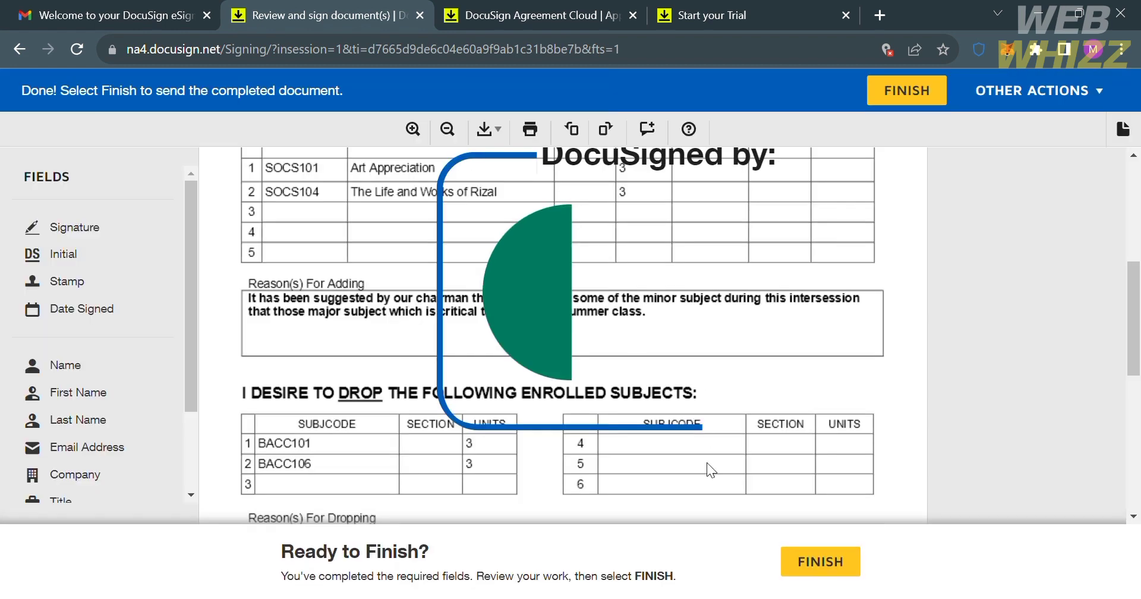
Step: Nudge the green stamp, then select it and delete it with its red X
mouse_move(462, 419)
mouse_down()
mouse_move(387, 481)
mouse_move(451, 435)
mouse_up()
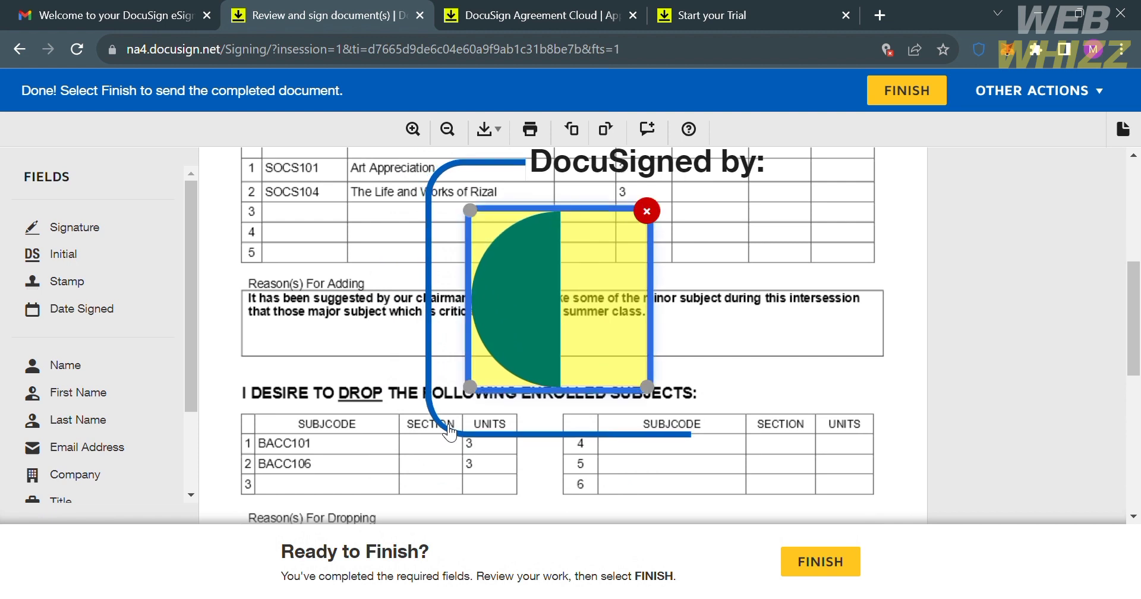
click(763, 394)
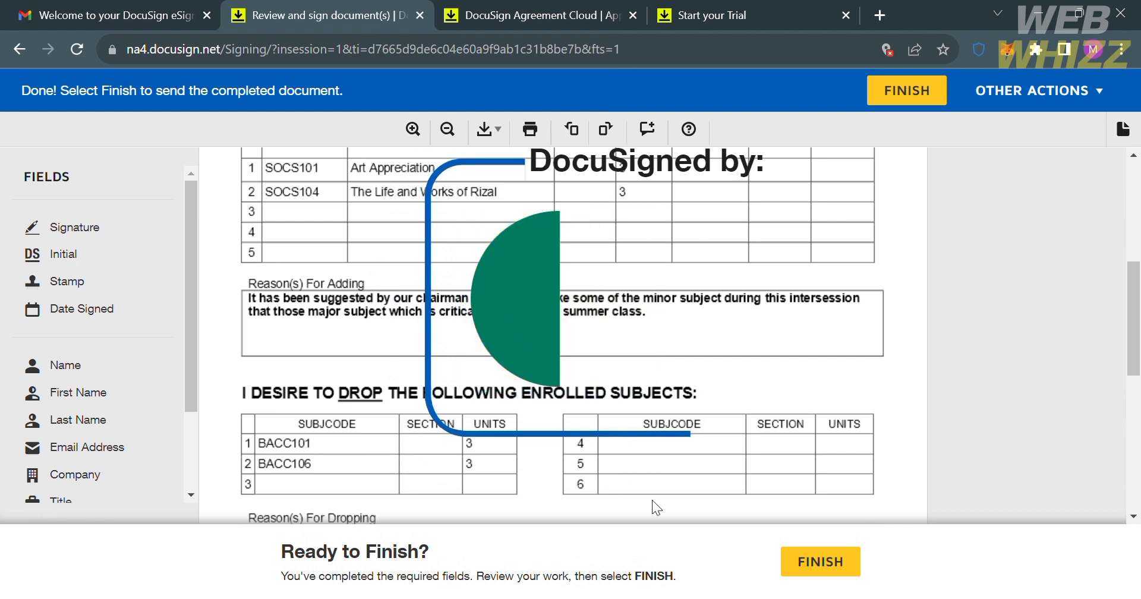
click(561, 355)
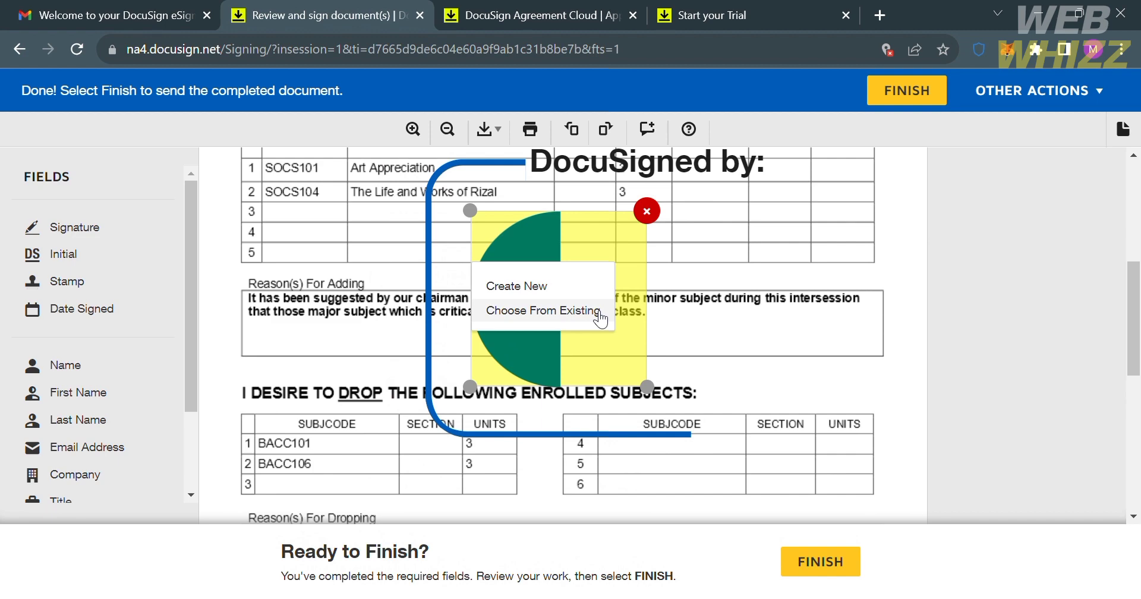
click(650, 211)
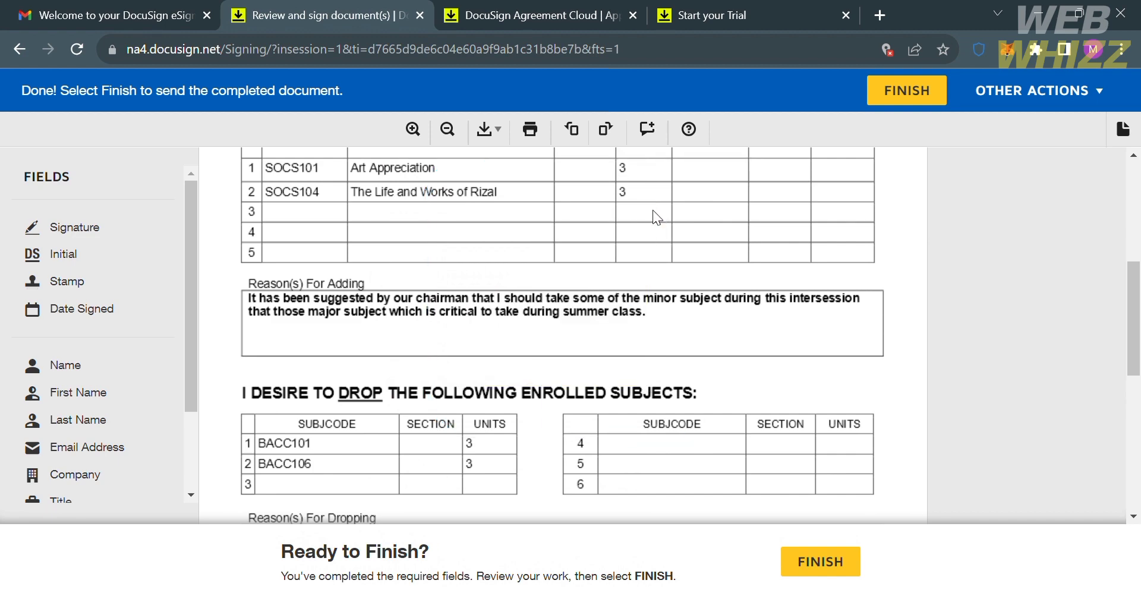
scroll(654, 212, down, 10)
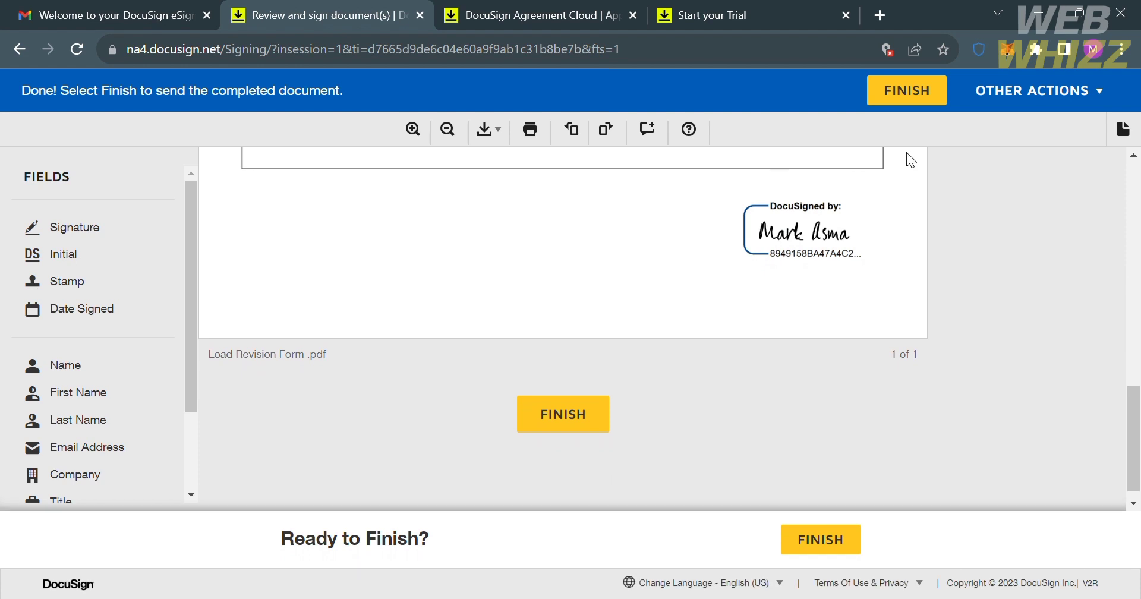
Step: Review the signature at the end of the document, then go back to the Inbox
scroll(840, 221, up, 5)
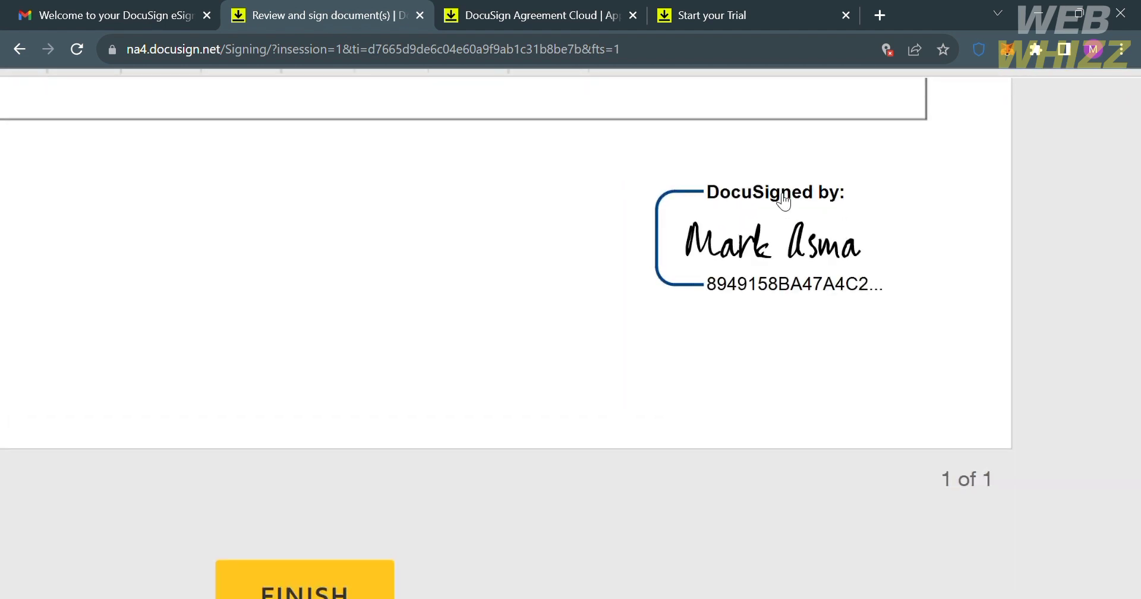
scroll(762, 300, down, 5)
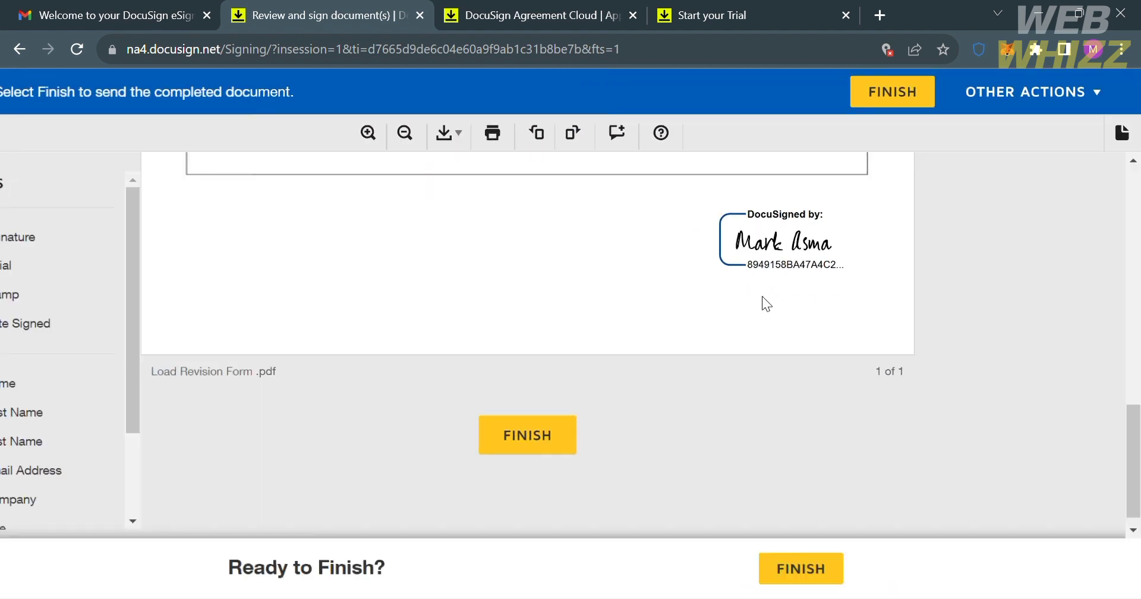
scroll(34, 384, down, 2)
scroll(36, 387, up, 2)
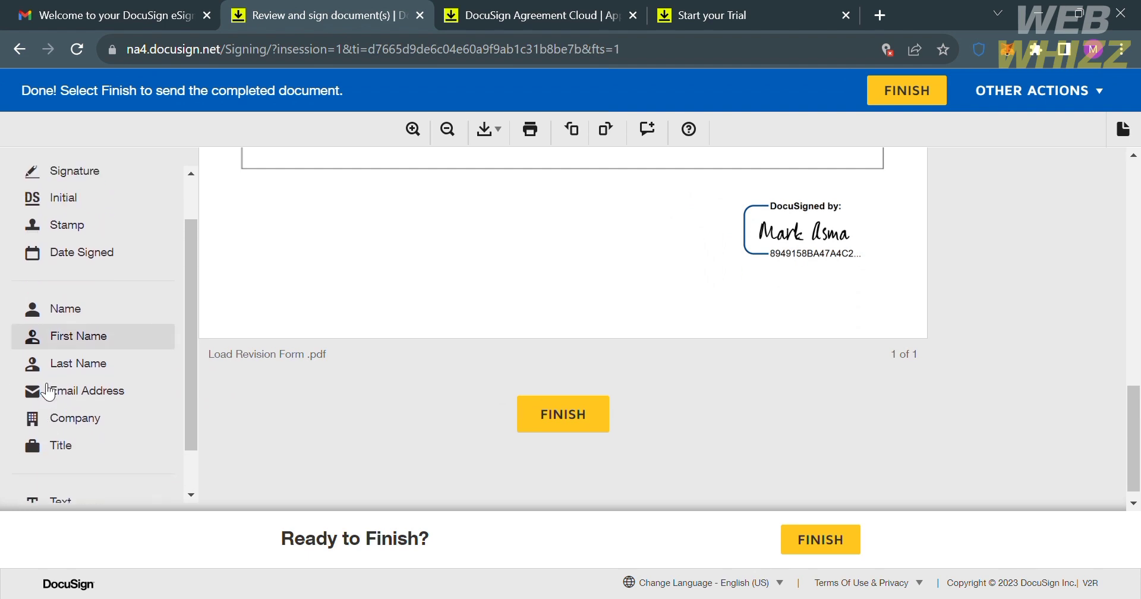
scroll(130, 482, down, 2)
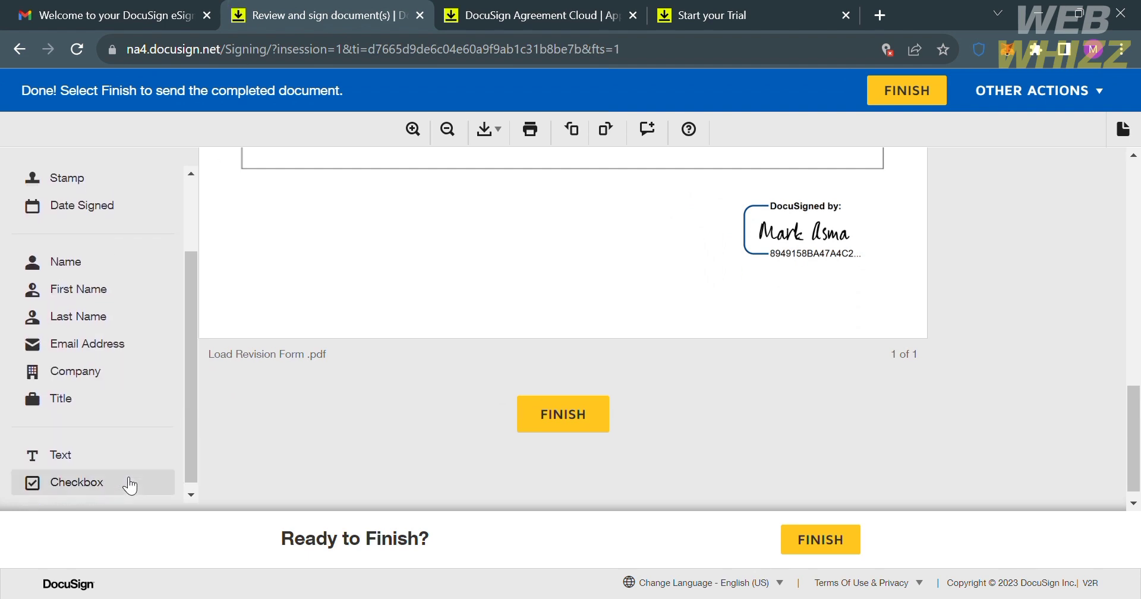
click(28, 47)
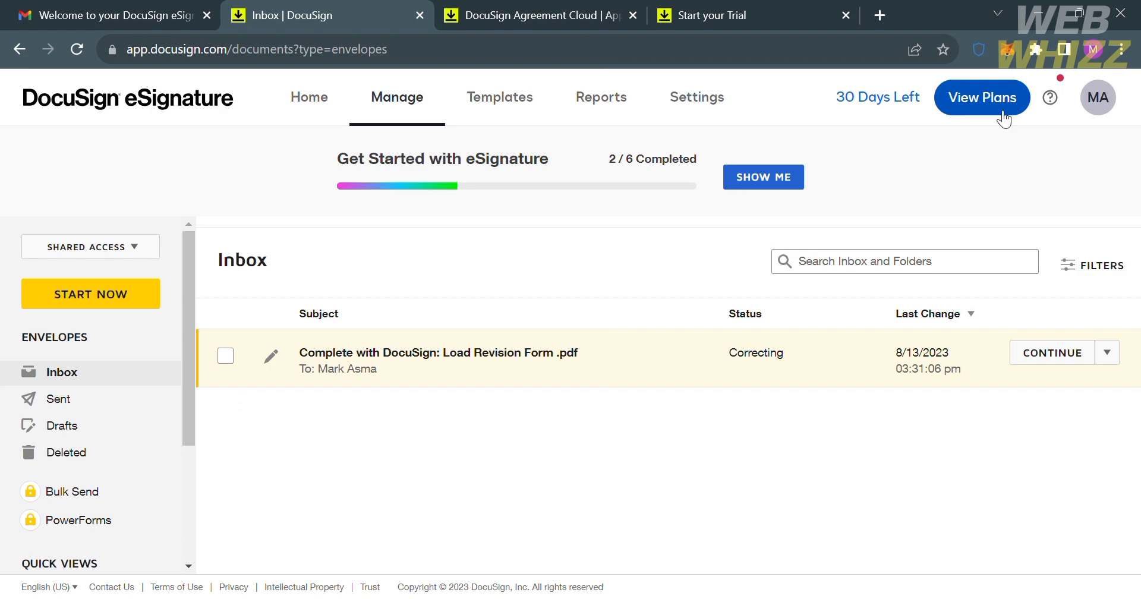
Step: Open View Plans from the Inbox's top navigation bar
click(1003, 117)
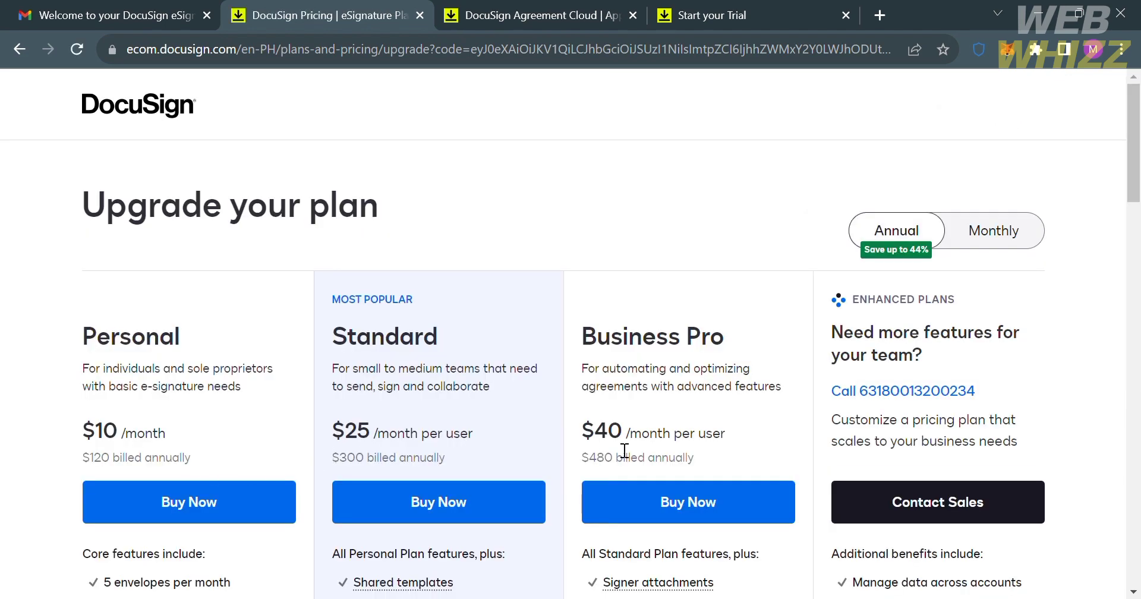
Step: Compare the Personal, Standard and Business Pro plan prices, then go back to the Inbox
scroll(618, 450, down, 2)
scroll(624, 450, down, 2)
scroll(621, 451, up, 4)
scroll(829, 473, down, 5)
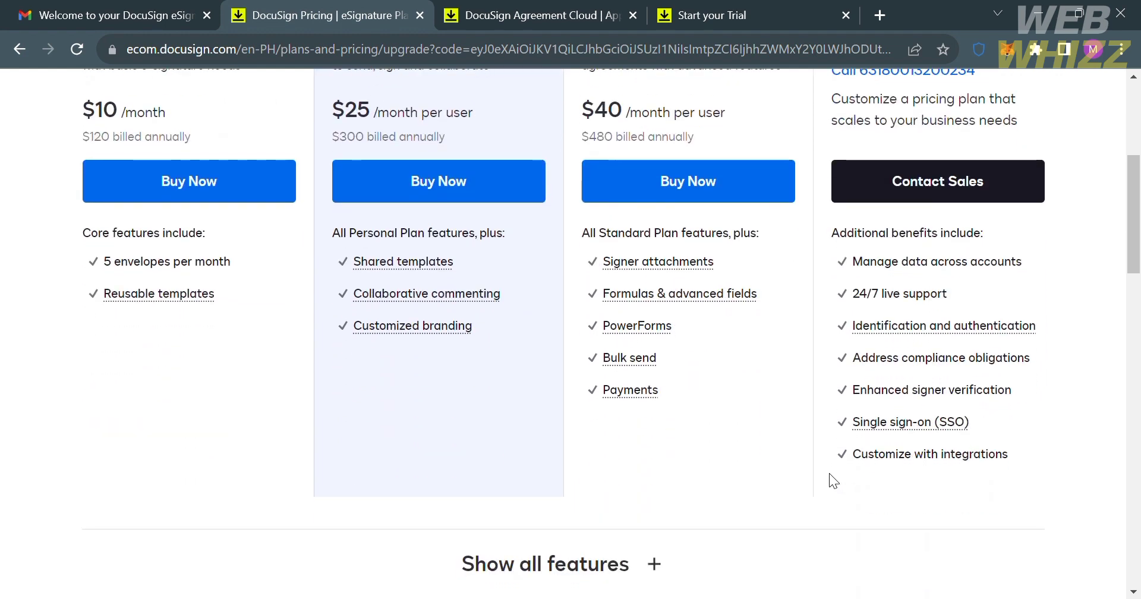
scroll(829, 473, up, 3)
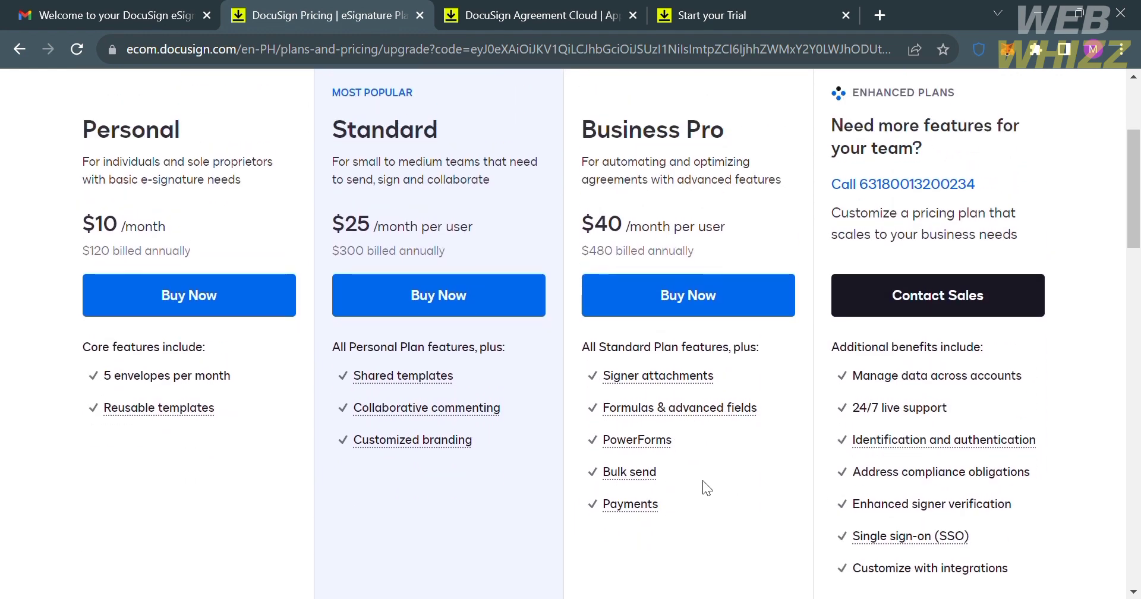
scroll(332, 433, up, 2)
scroll(333, 440, up, 2)
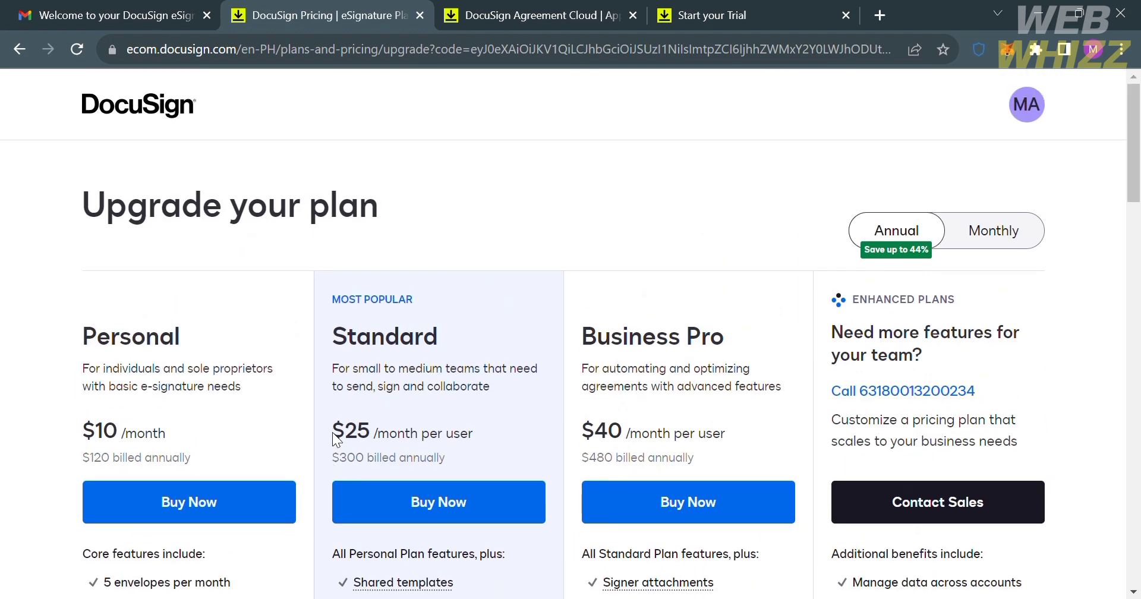
click(19, 48)
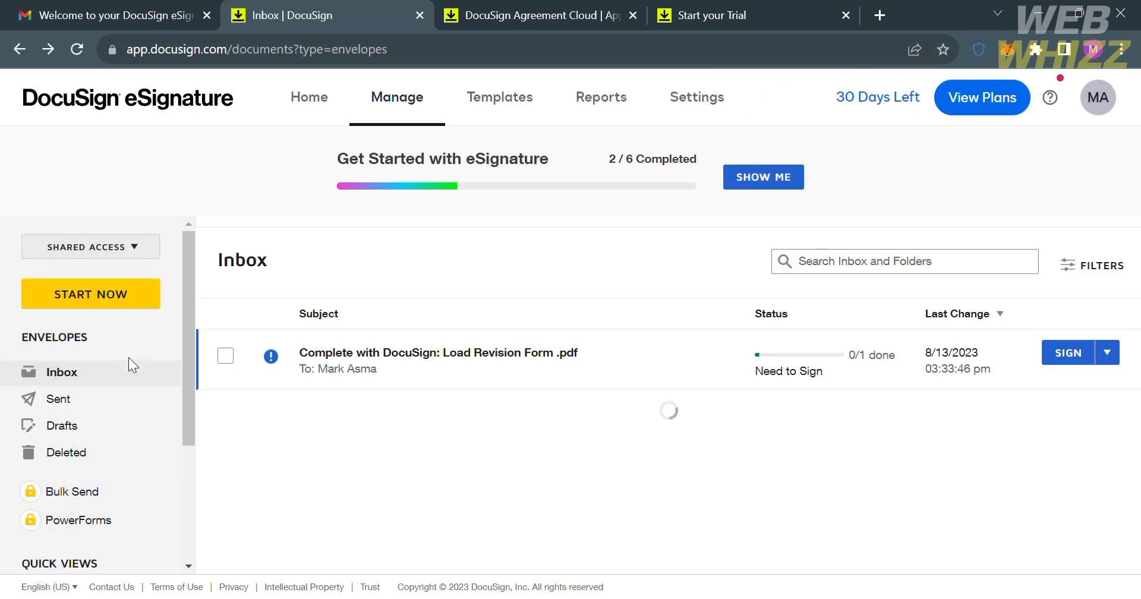
Step: Scroll the Inbox sidebar down to reveal Quick Views
scroll(127, 380, down, 2)
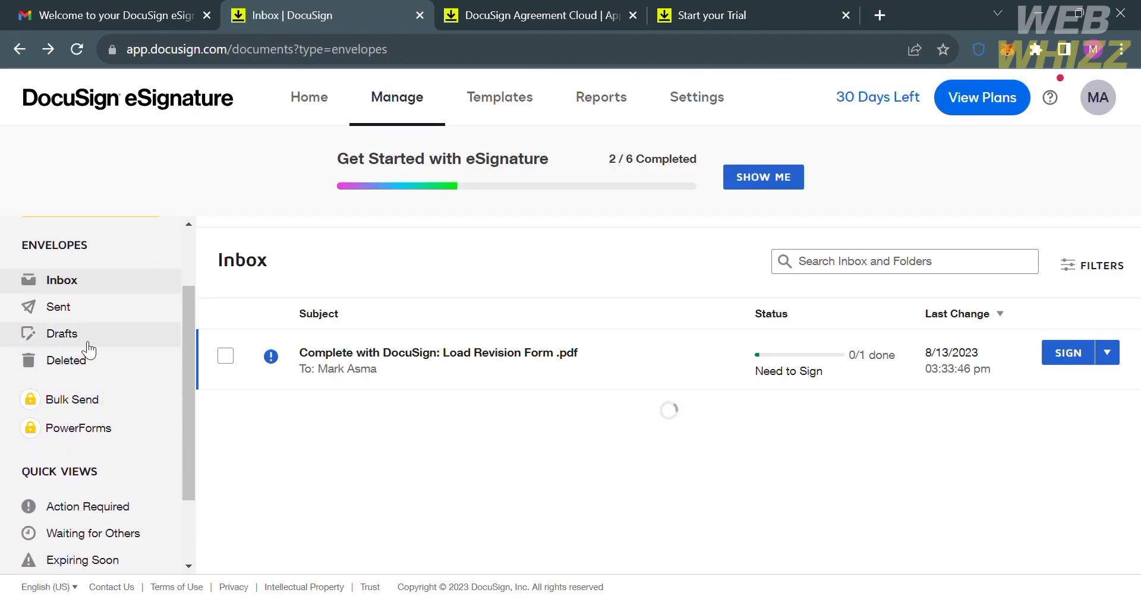